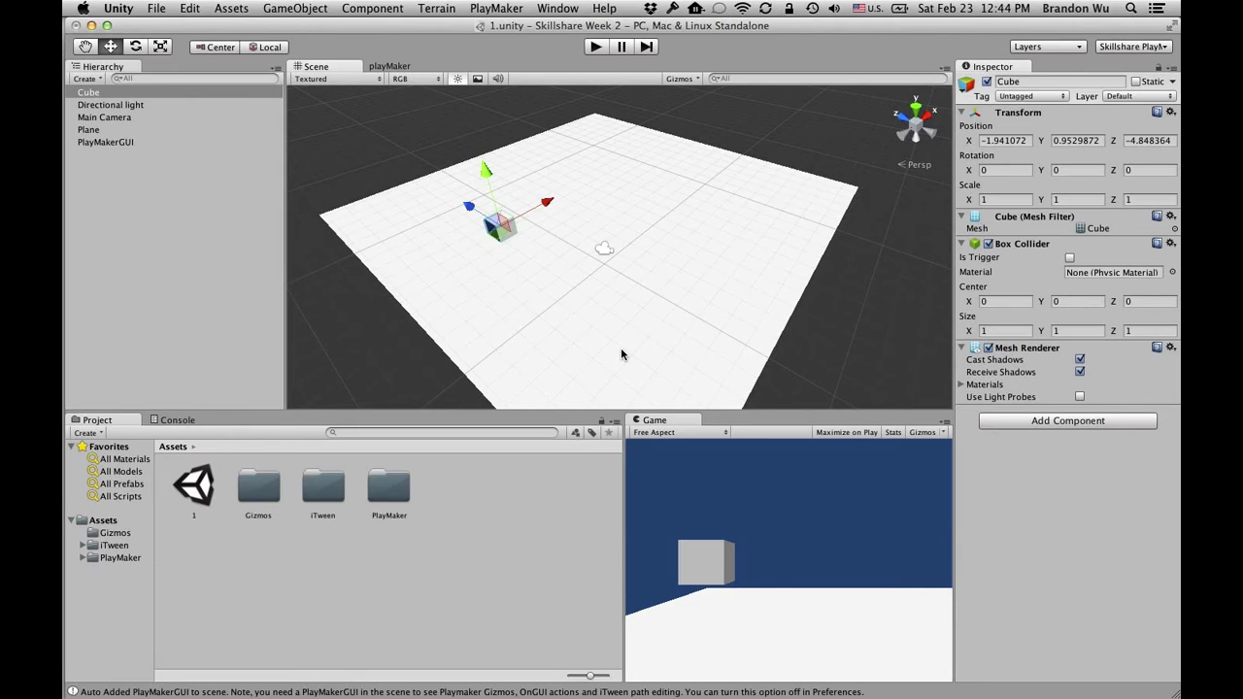
# Step: Select the Cube and frame it in the Scene view
pyautogui.click(388, 162)
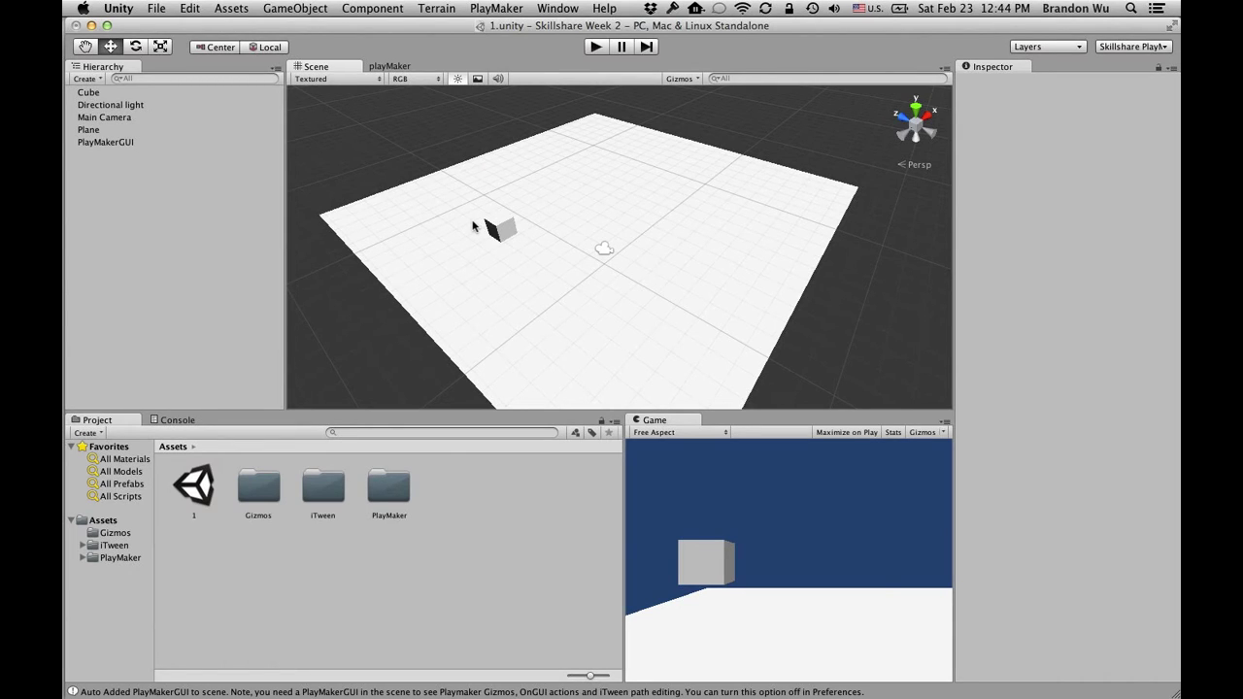
pyautogui.click(90, 92)
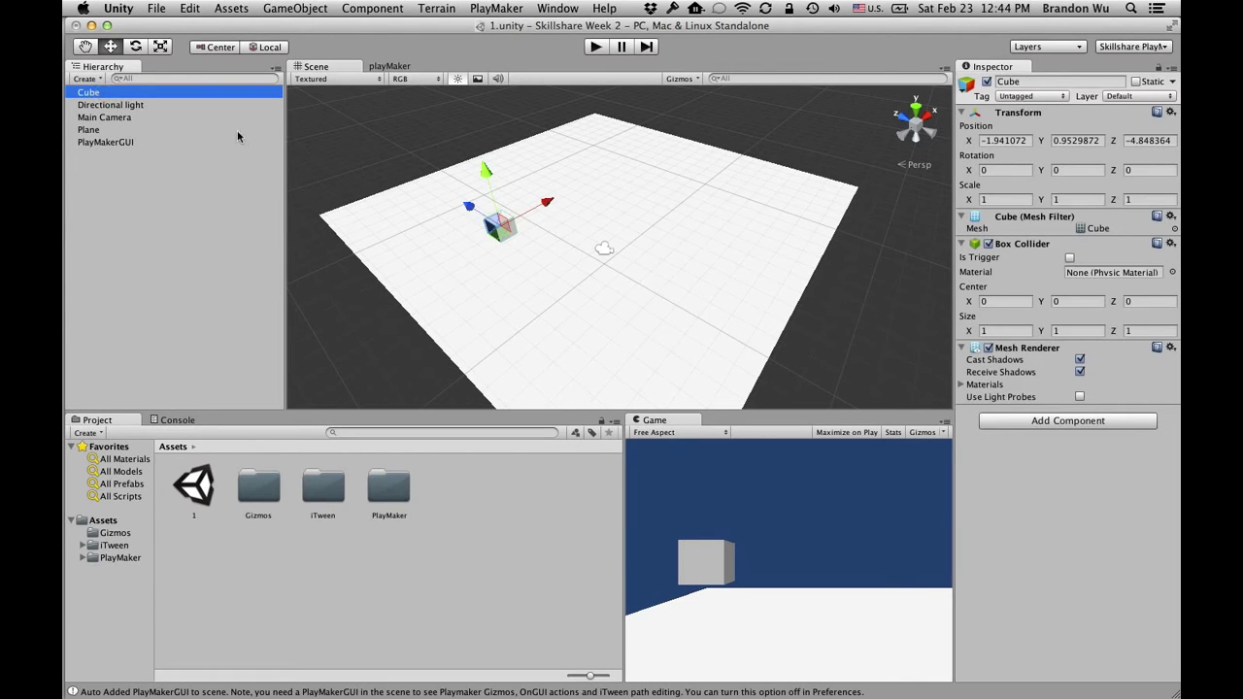
pyautogui.moveTo(544, 225); pyautogui.dragTo(661, 267, button='middle')
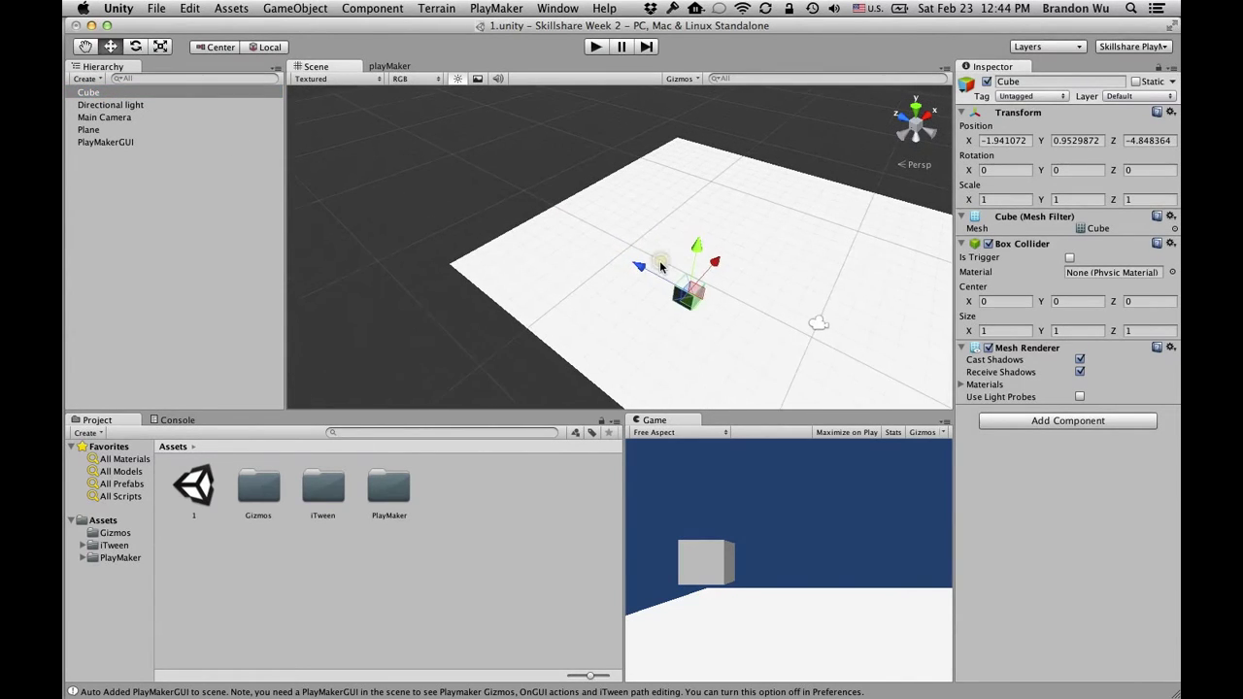
pyautogui.scroll(8, 670, 272)
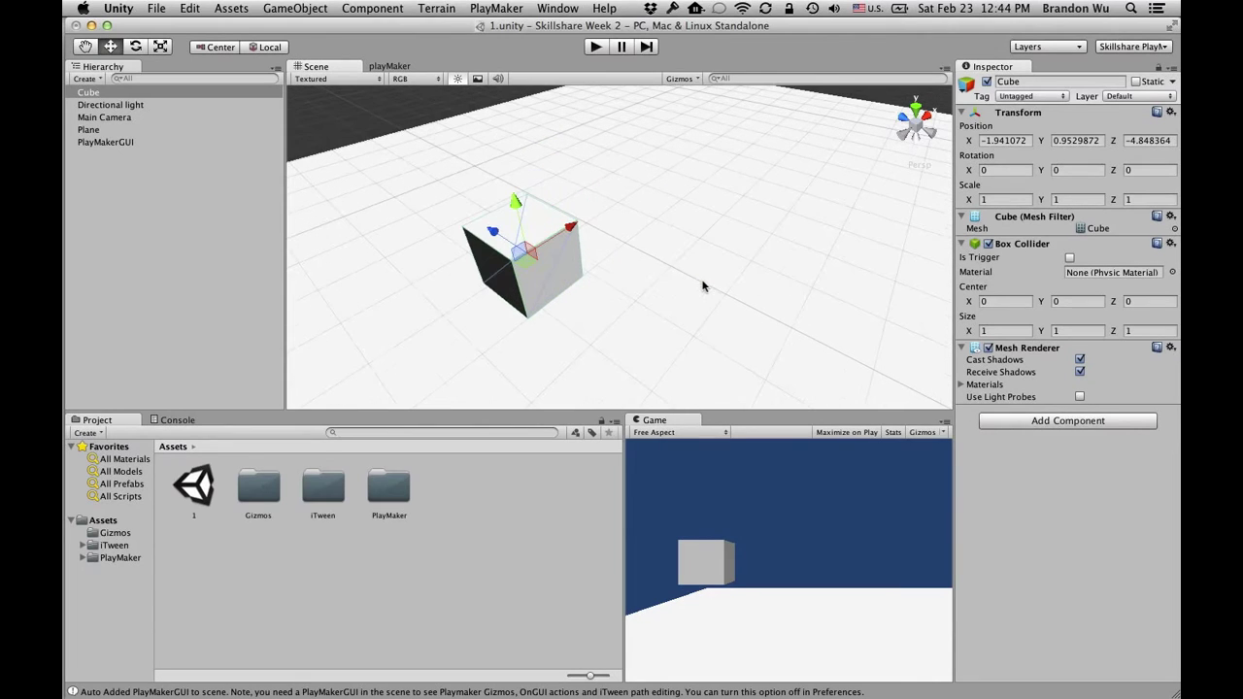
pyautogui.keyDown('alt'); pyautogui.moveTo(633, 323); pyautogui.dragTo(535, 283); pyautogui.keyUp('alt')
pyautogui.scroll(-6, 537, 282)
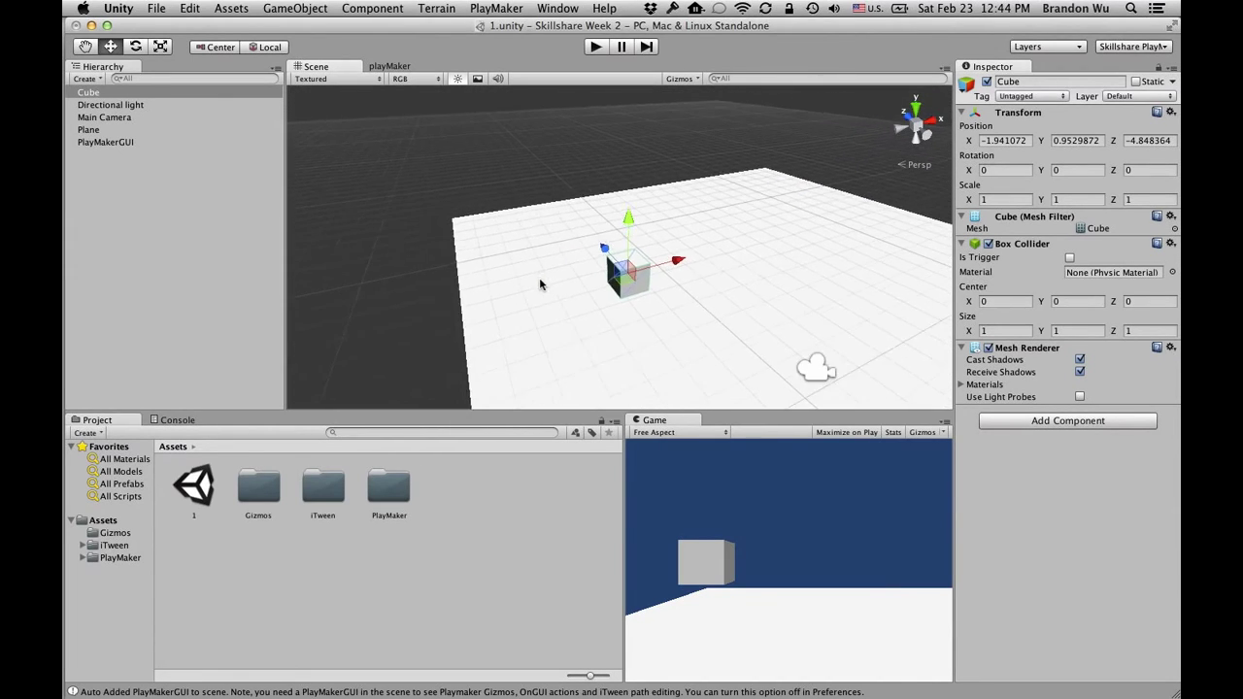
pyautogui.scroll(3, 541, 283)
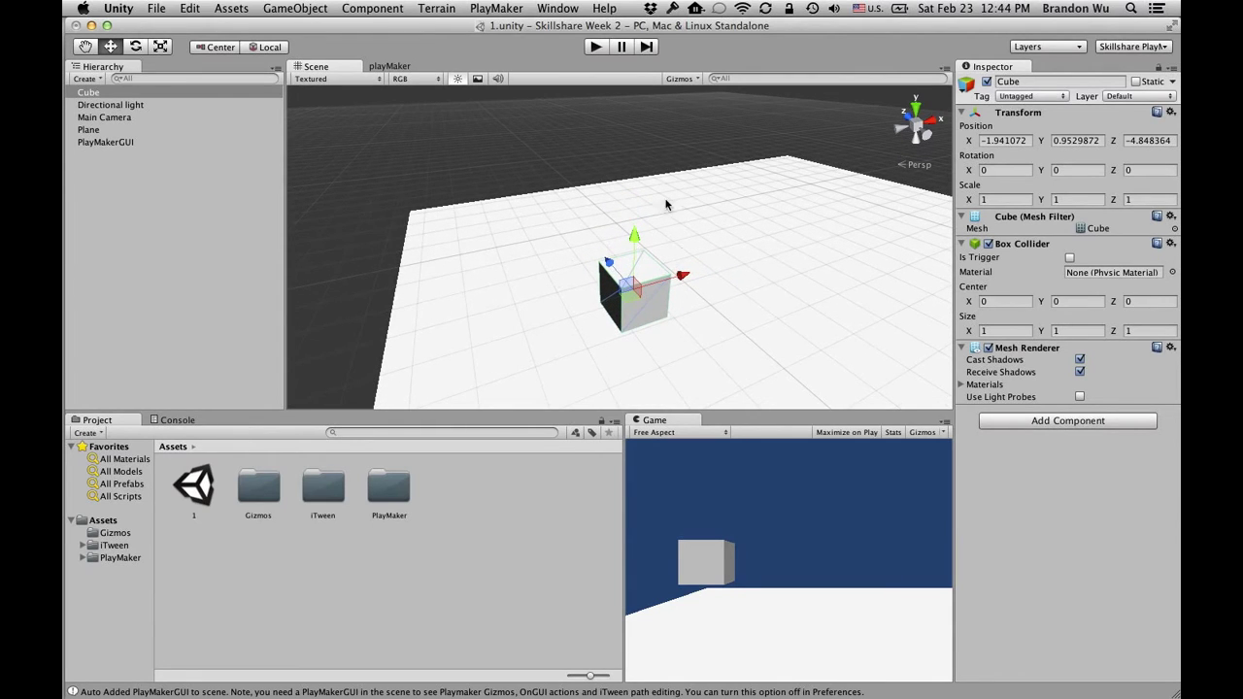
# Step: Add a new PlayMaker FSM to the Cube and move State 1 up and left
pyautogui.click(394, 68)
pyautogui.rightClick(398, 143)
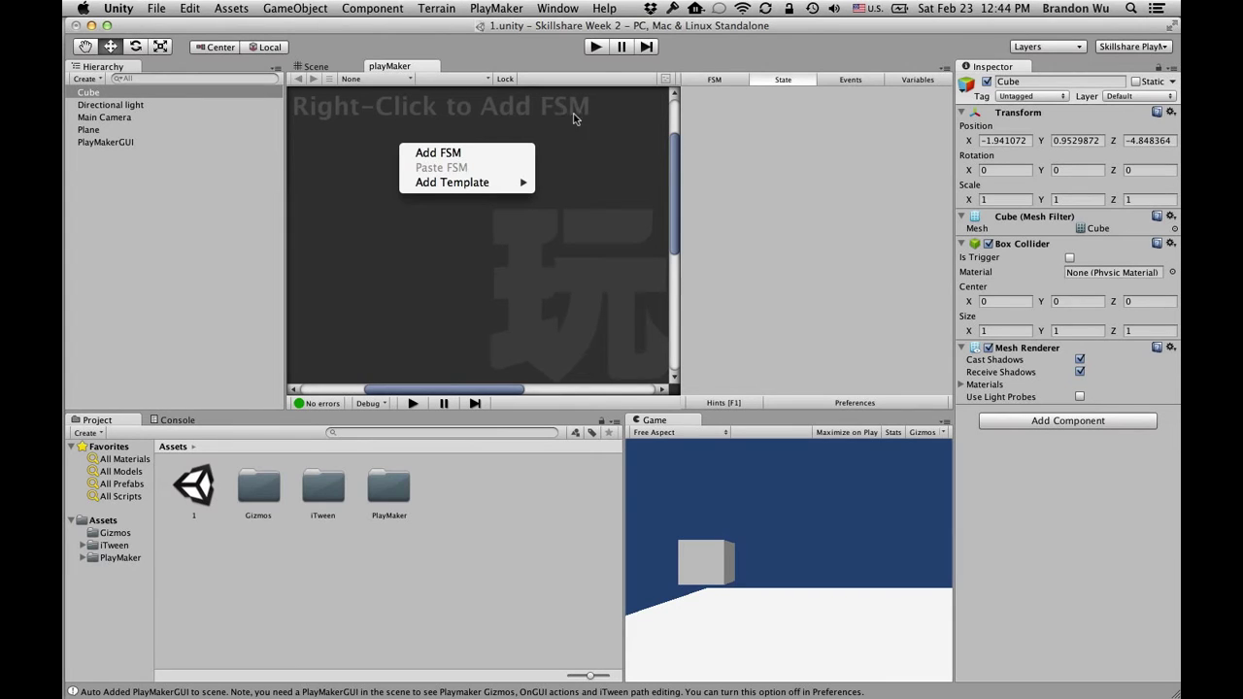
pyautogui.click(491, 153)
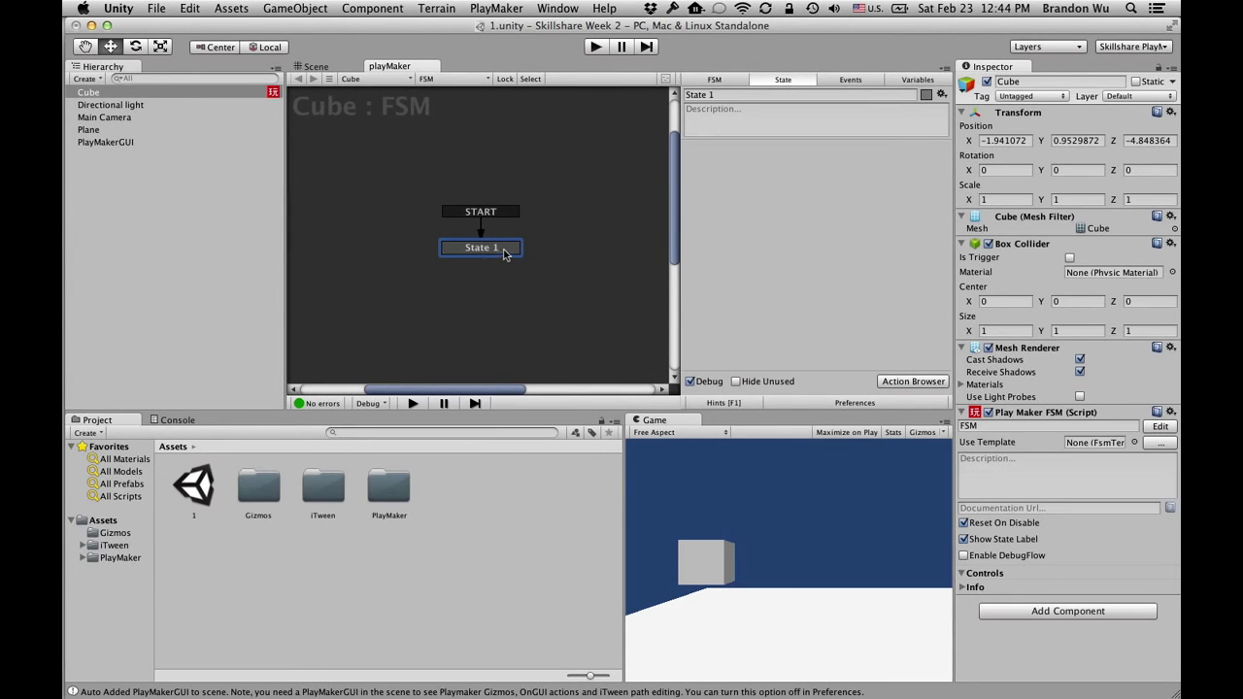
pyautogui.moveTo(504, 254); pyautogui.dragTo(369, 189)
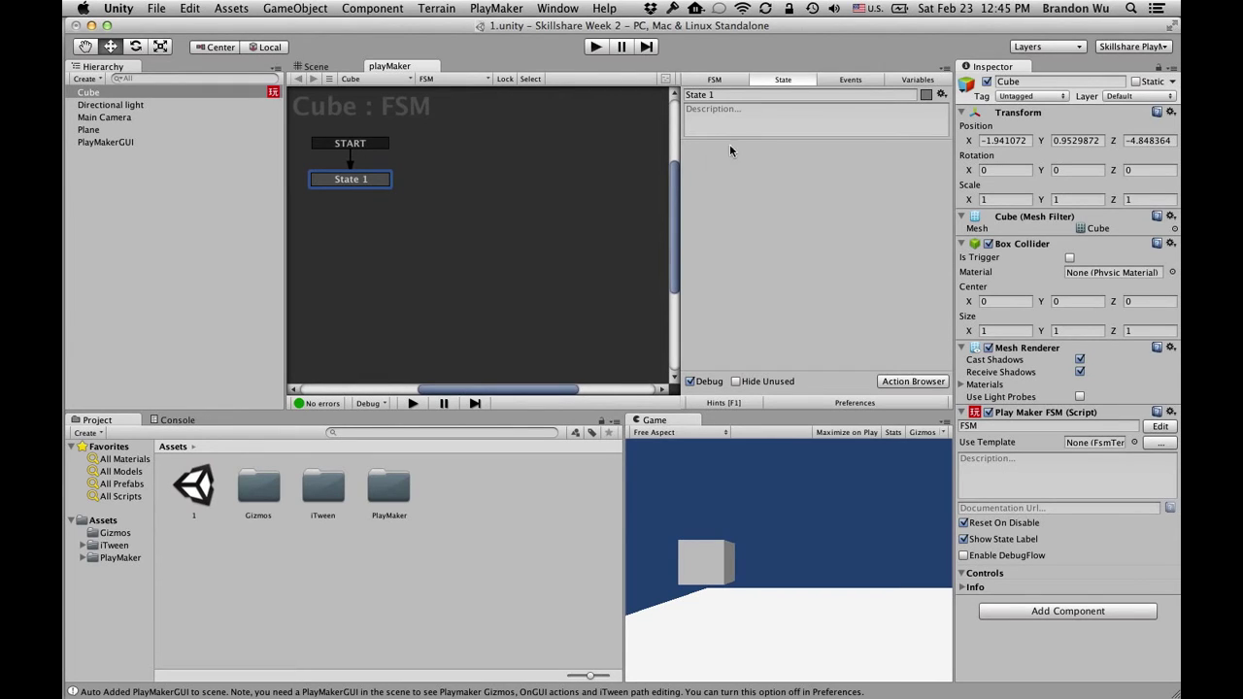
# Step: Rename State 1 to 'Start Moving', then bring up the Action Browser
pyautogui.click(726, 95)
pyautogui.write('Start Moving')
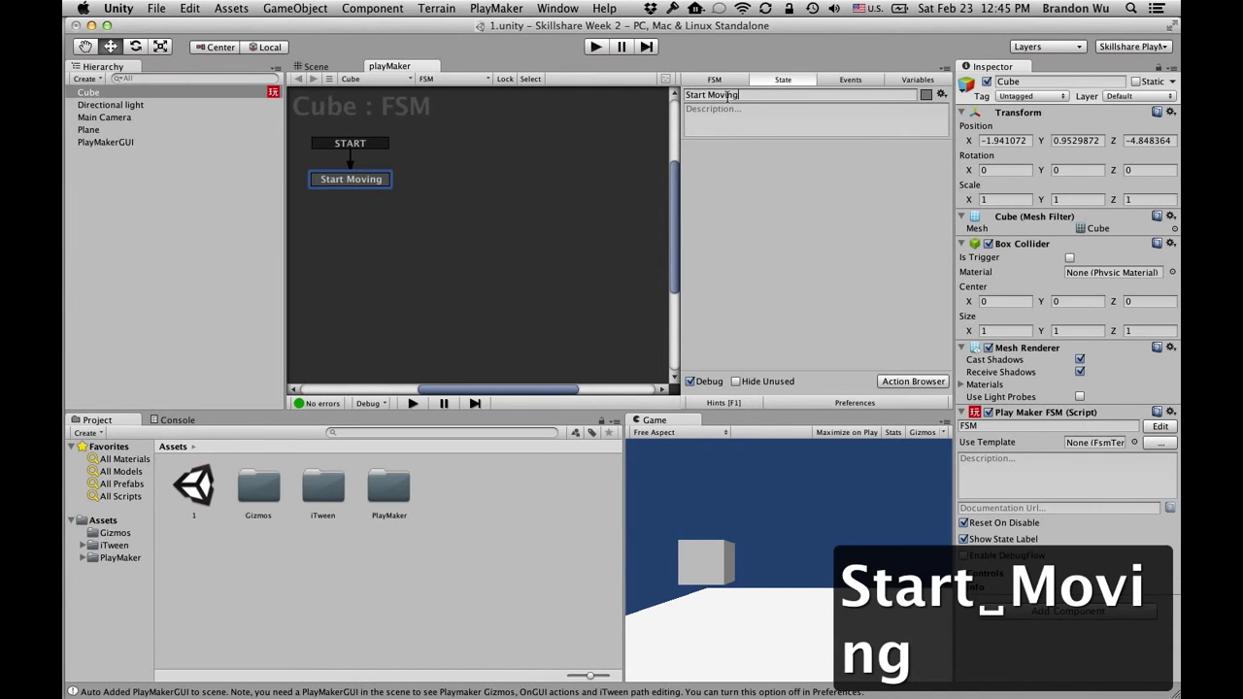
pyautogui.press('Return')
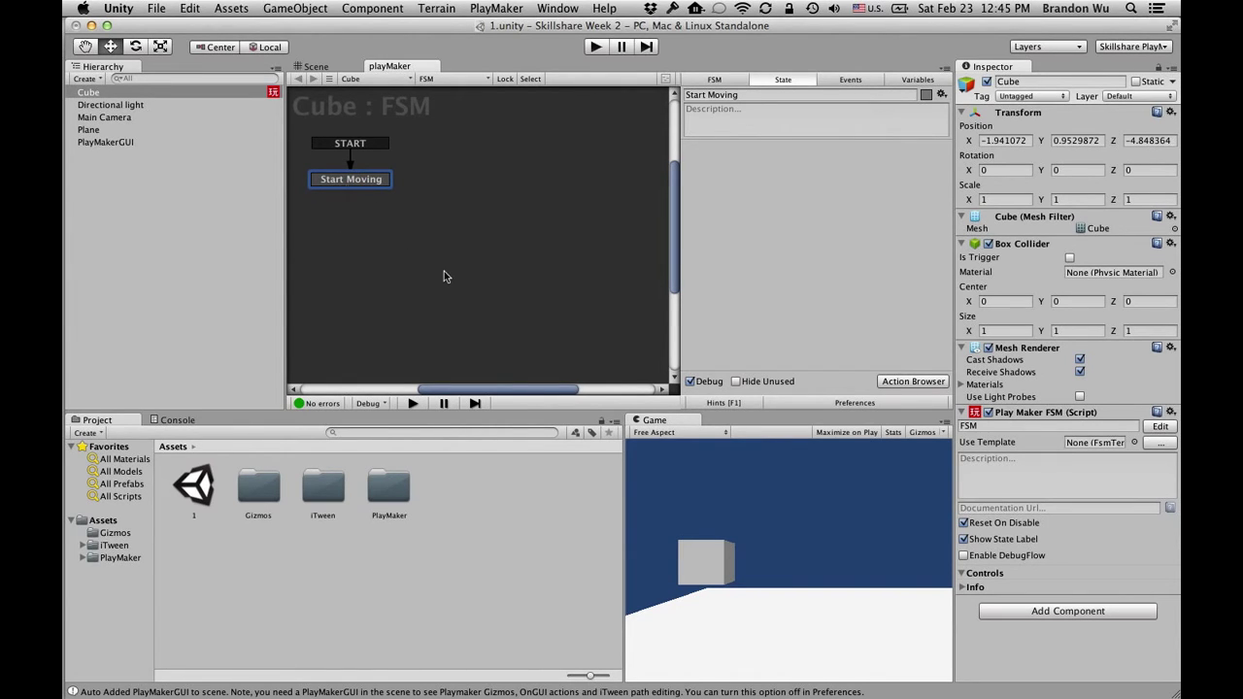
pyautogui.click(755, 94)
pyautogui.click(769, 189)
pyautogui.click(906, 383)
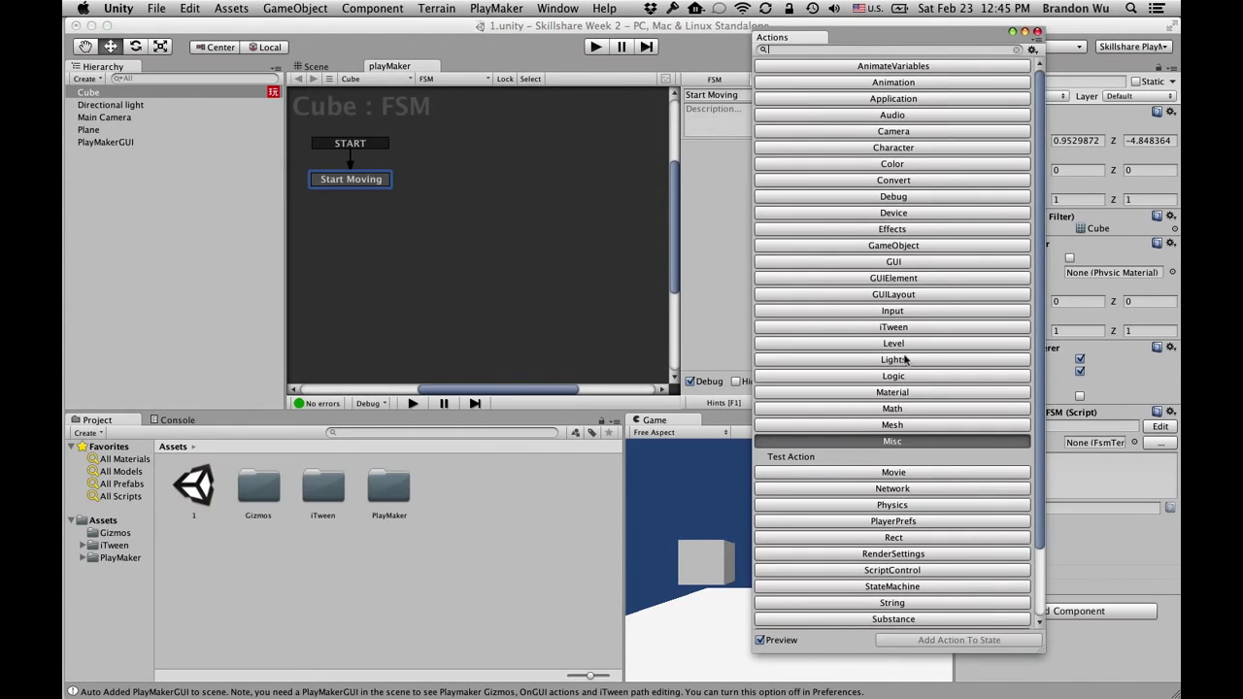
# Step: Expand the action categories from AnimateVariables through GUIElement one by one
pyautogui.scroll(-3, 1038, 296)
pyautogui.scroll(3, 1031, 388)
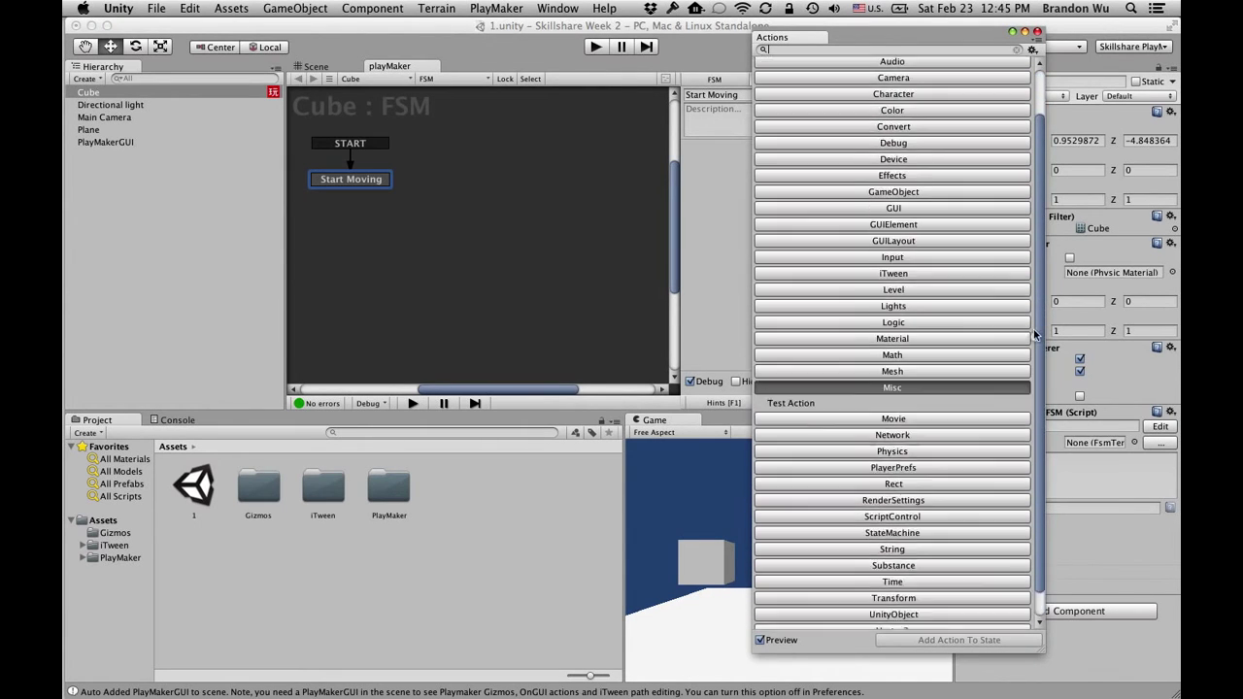
pyautogui.scroll(-3, 1026, 456)
pyautogui.scroll(3, 1025, 452)
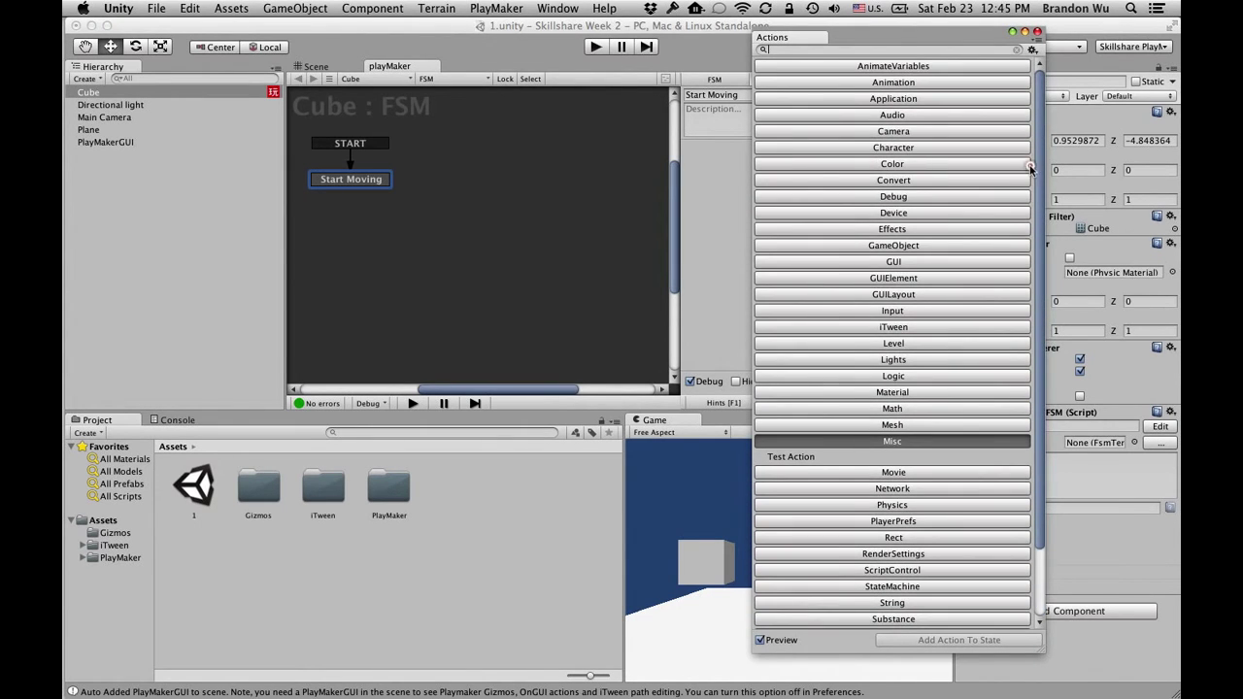
pyautogui.click(885, 66)
pyautogui.click(895, 248)
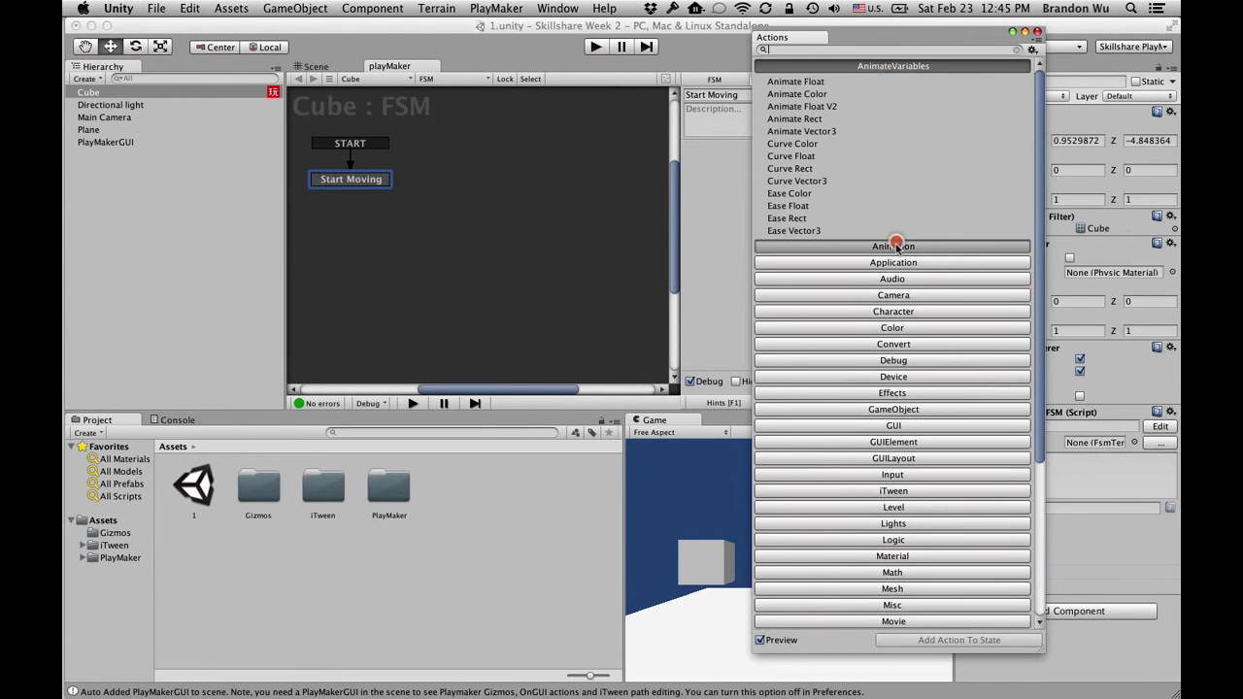
pyautogui.click(897, 277)
pyautogui.click(900, 181)
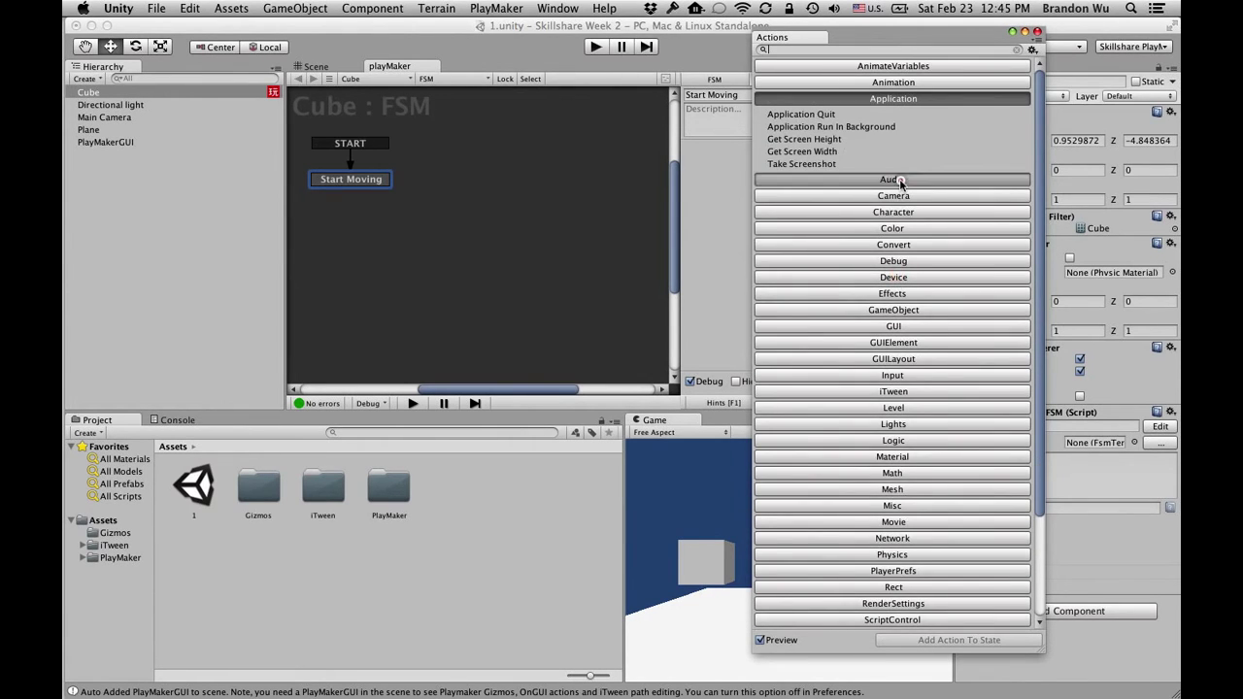
pyautogui.click(891, 272)
pyautogui.click(891, 273)
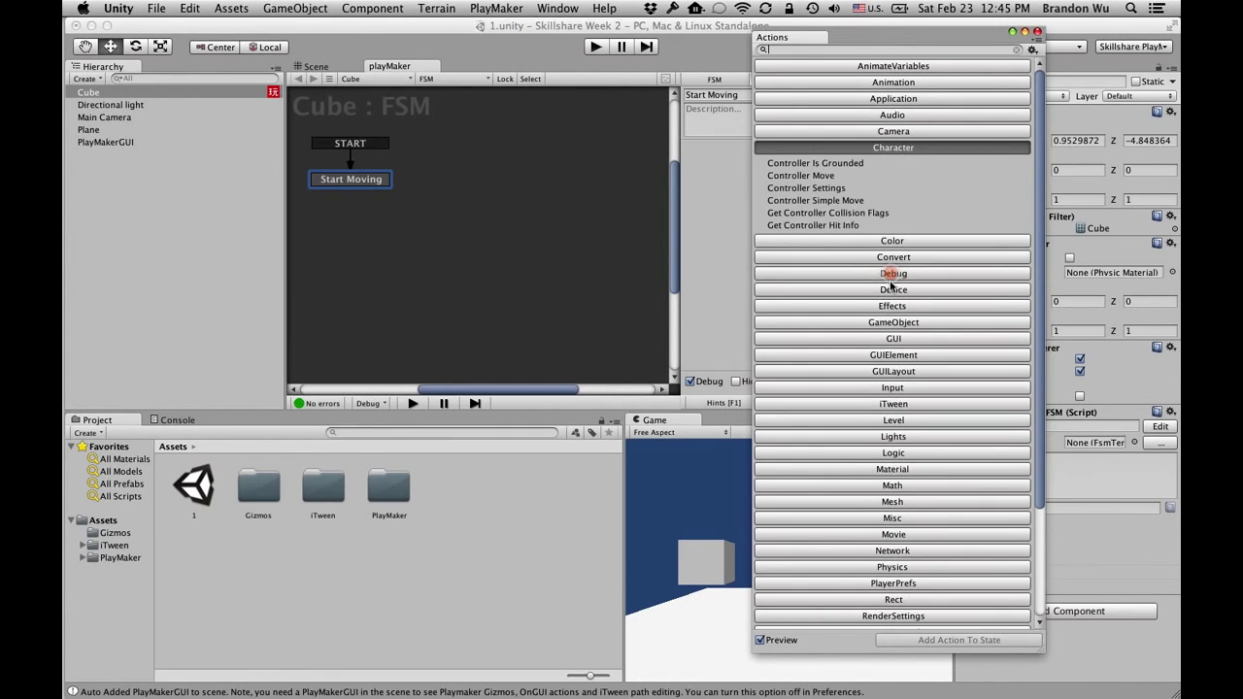
pyautogui.click(891, 243)
pyautogui.click(892, 254)
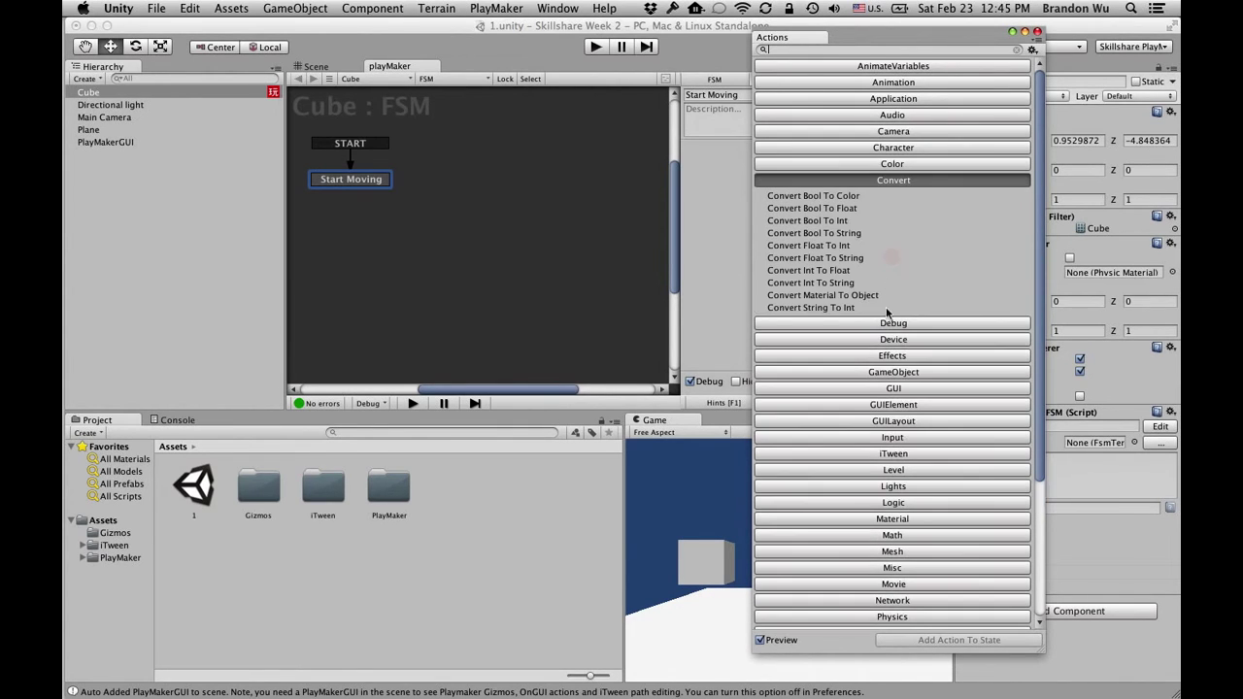
pyautogui.click(889, 320)
pyautogui.click(892, 388)
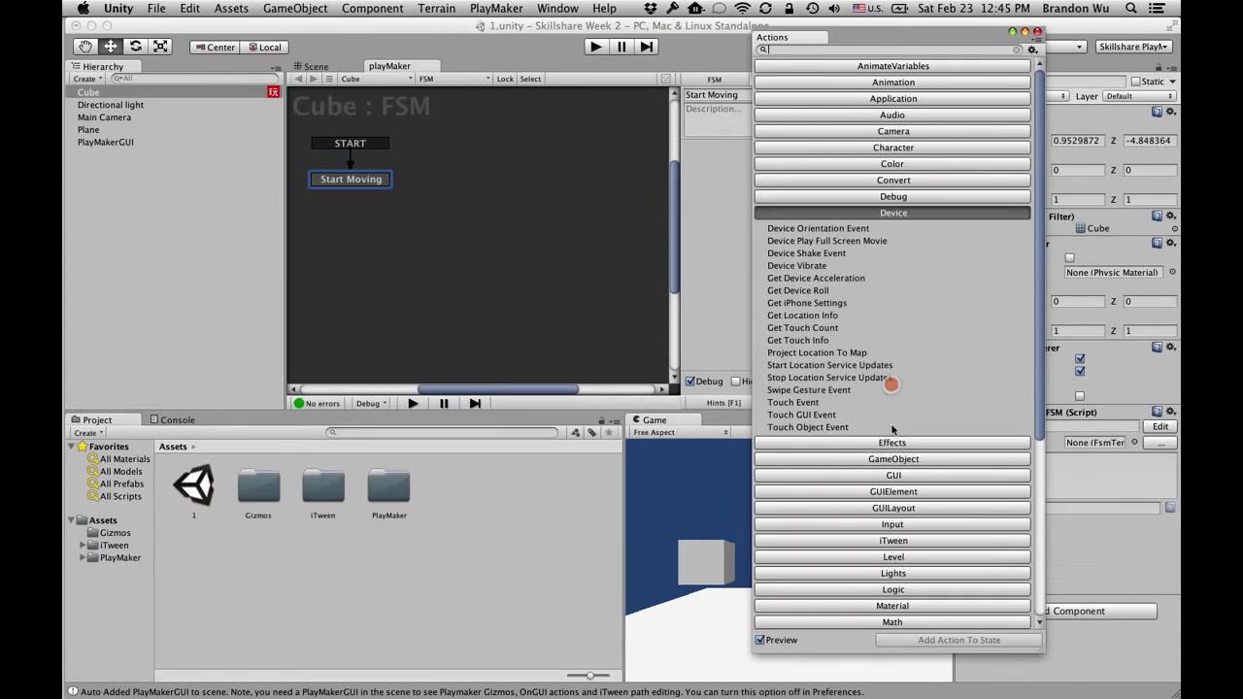
pyautogui.click(891, 447)
pyautogui.click(882, 281)
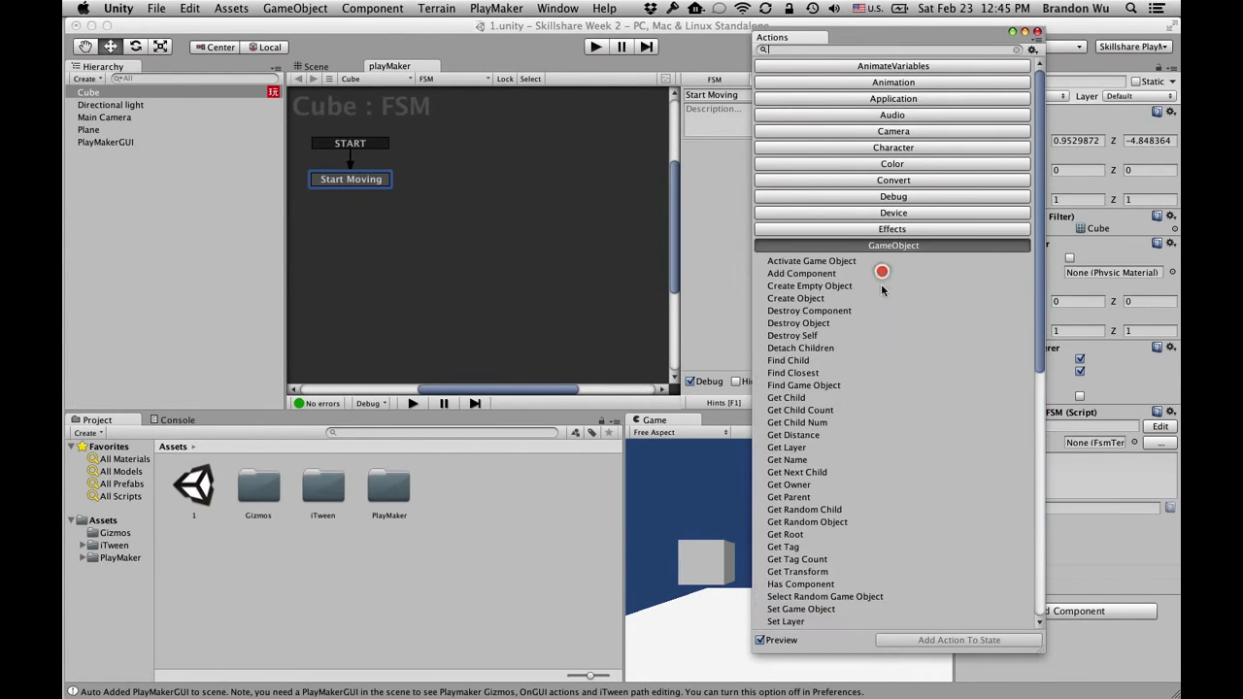
pyautogui.click(881, 247)
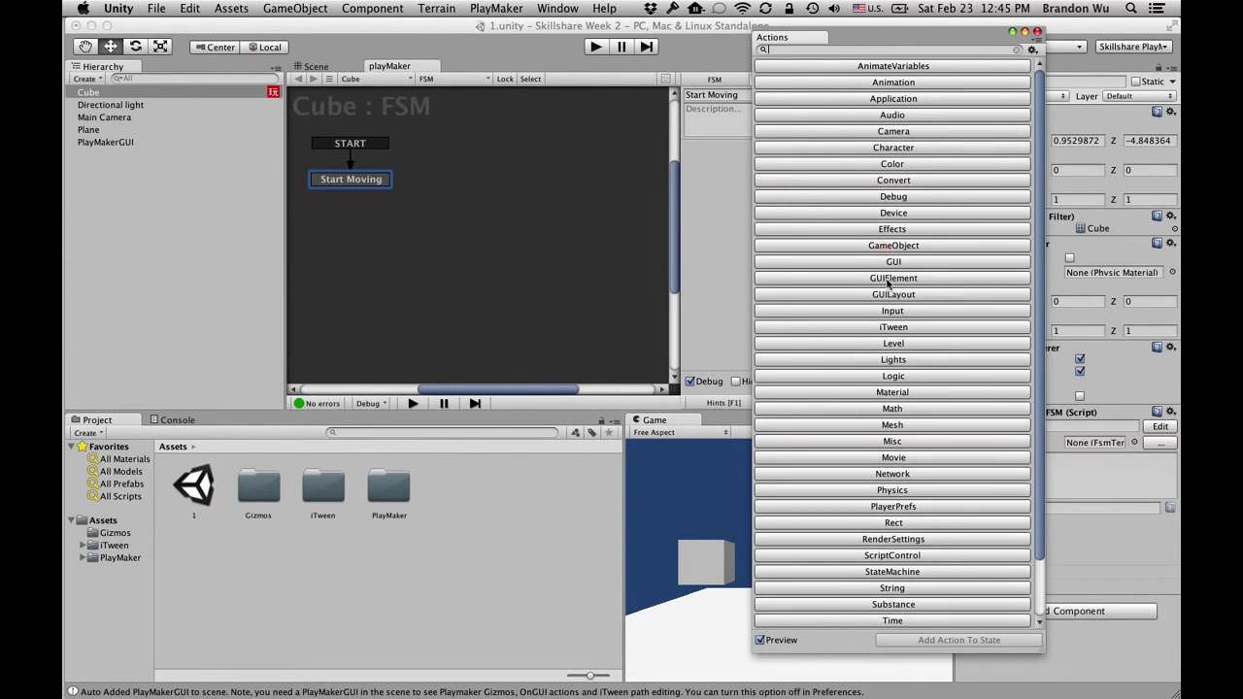
pyautogui.click(887, 264)
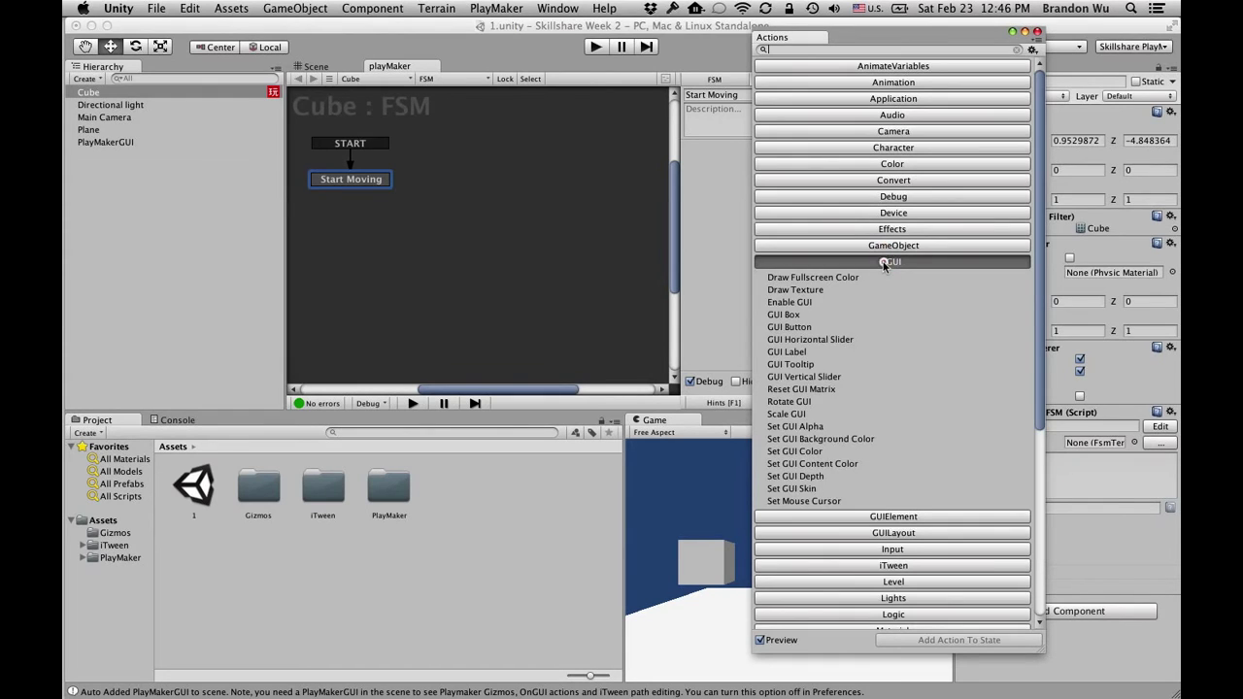
pyautogui.click(884, 263)
pyautogui.click(884, 279)
pyautogui.click(882, 279)
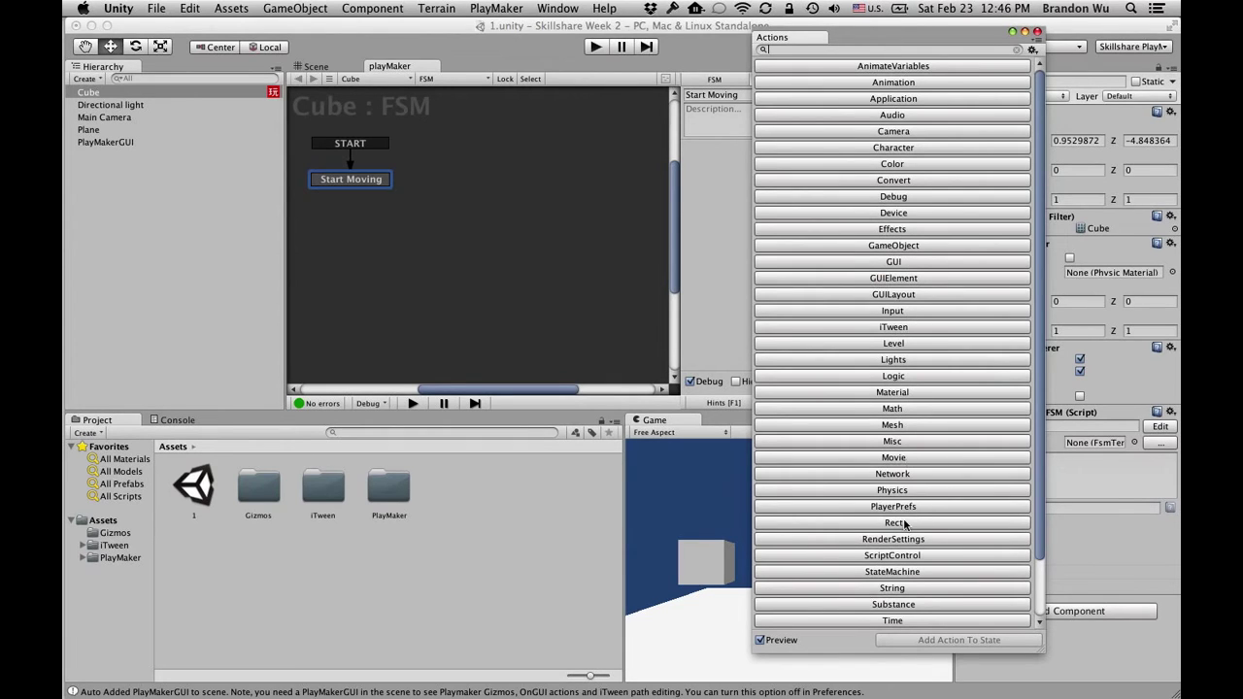
# Step: Expand the Transform category and move the Actions window left to uncover the Inspector
pyautogui.moveTo(1037, 519); pyautogui.dragTo(1039, 573)
pyautogui.click(958, 572)
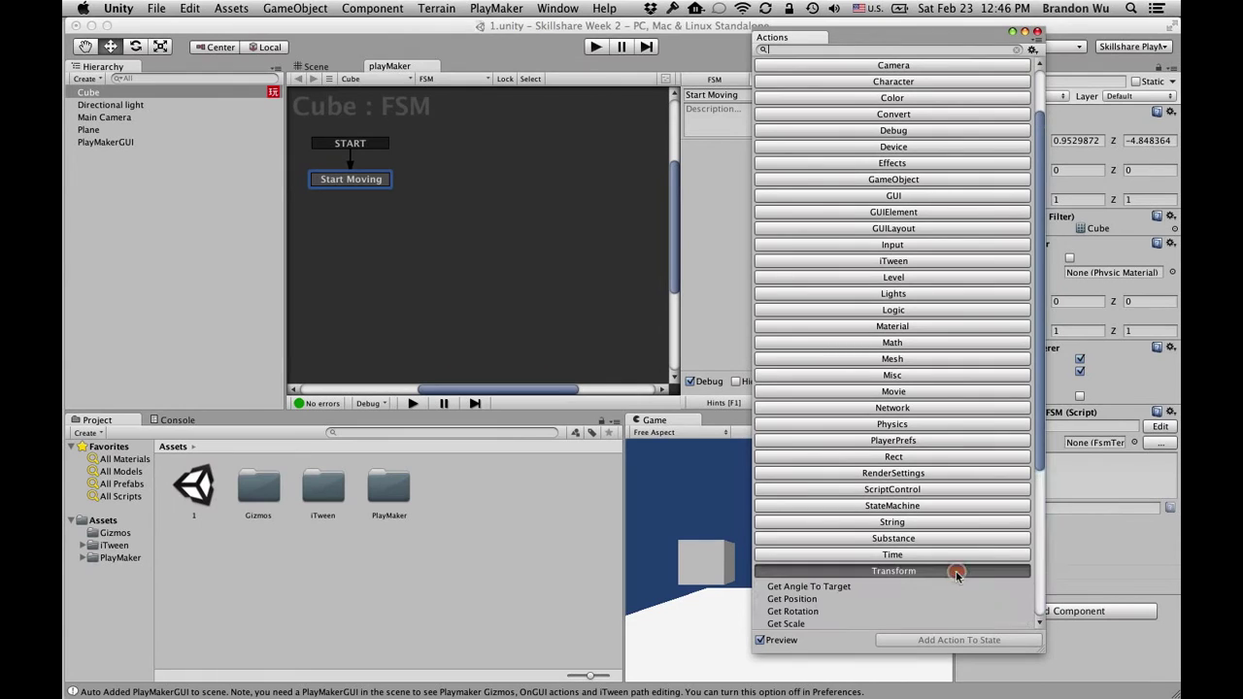
pyautogui.moveTo(1046, 470); pyautogui.dragTo(1030, 594)
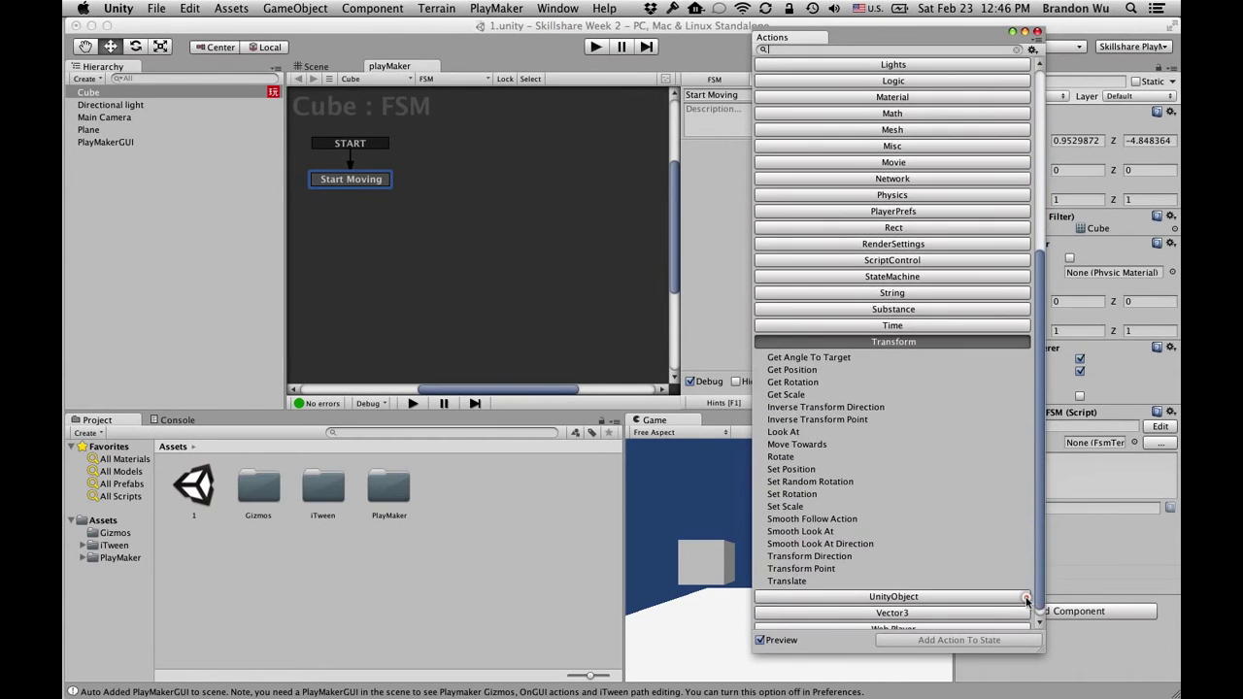
pyautogui.moveTo(965, 37); pyautogui.dragTo(848, 39)
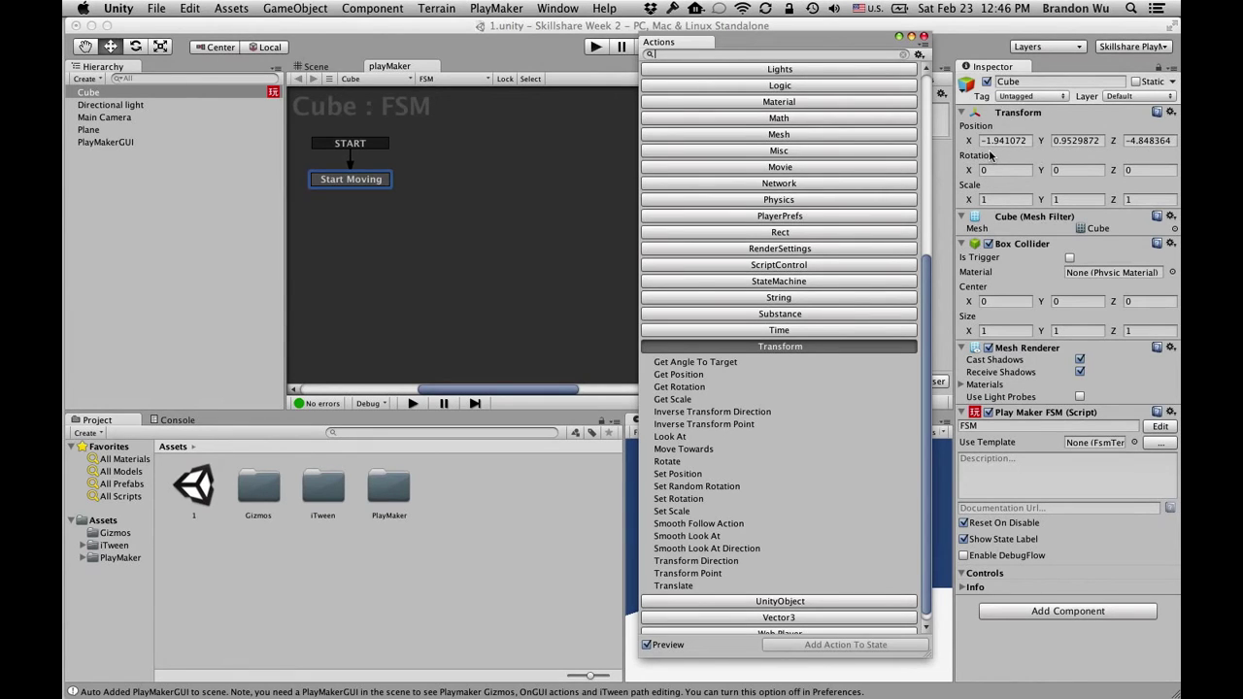
# Step: Shift the cube slightly along Position X and return to its FSM graph
pyautogui.click(329, 68)
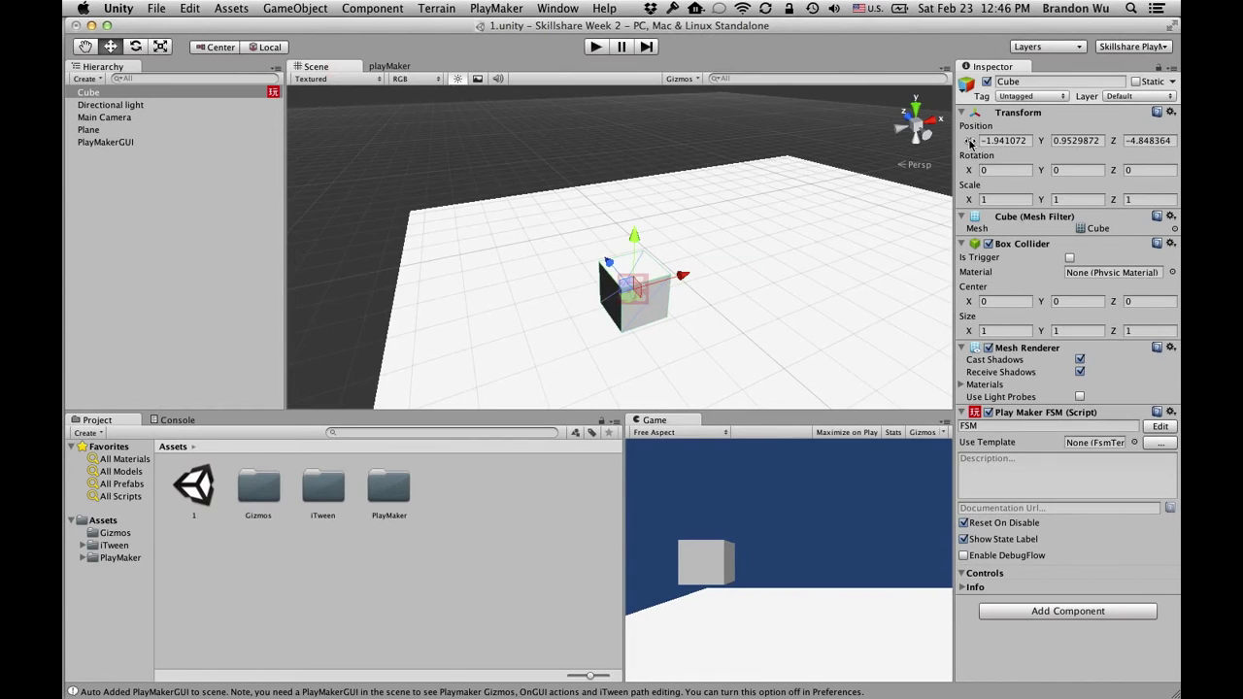
pyautogui.moveTo(973, 146); pyautogui.dragTo(983, 144)
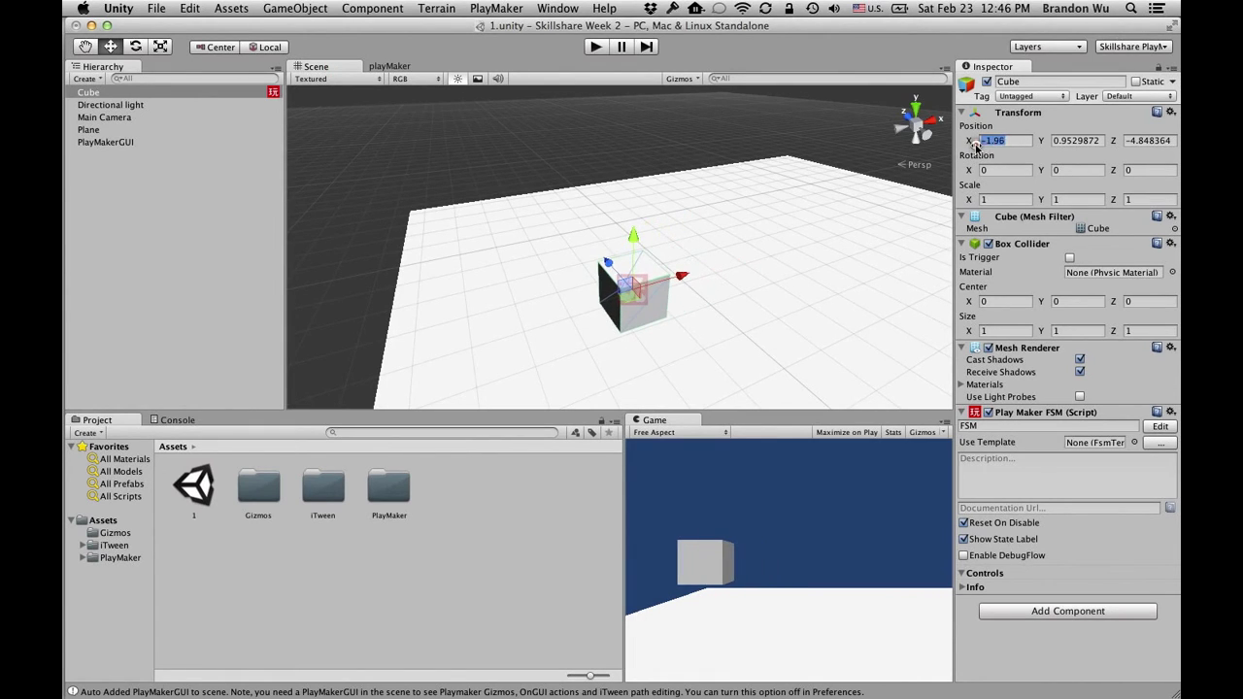
pyautogui.click(388, 66)
# Step: Browse the Time, PlayerPrefs and RenderSettings actions down to the Transform category
pyautogui.click(910, 380)
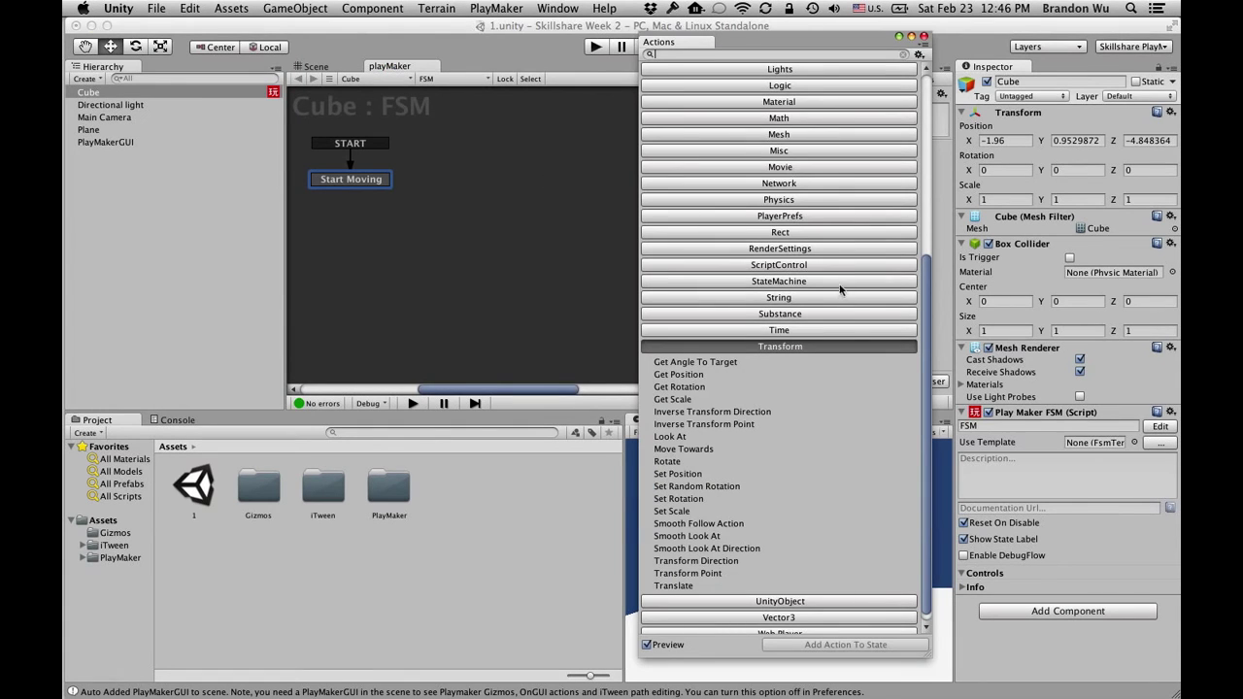
pyautogui.click(778, 331)
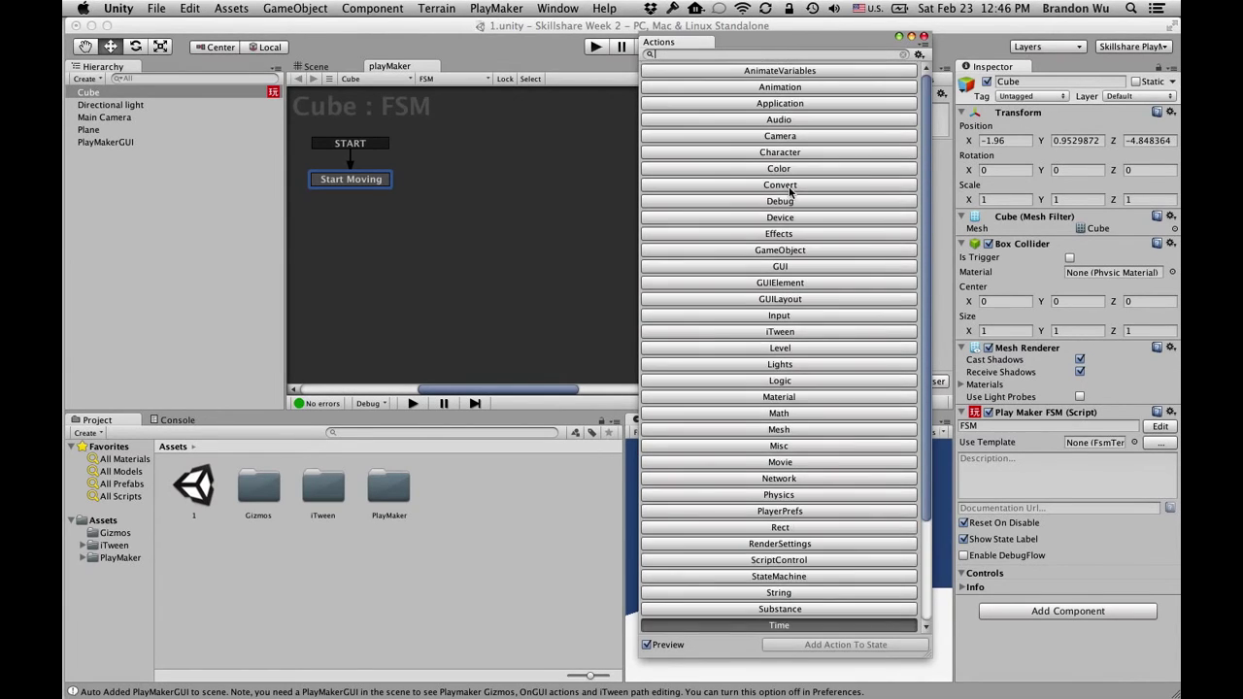
pyautogui.click(799, 377)
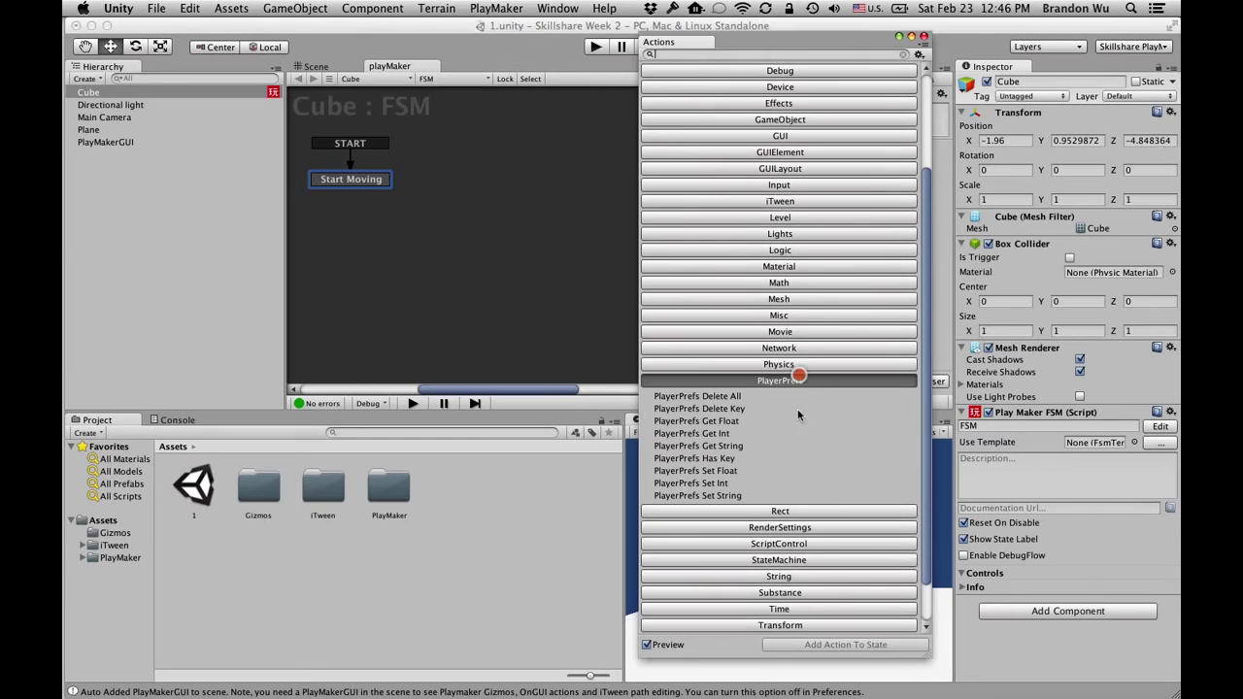
pyautogui.click(798, 524)
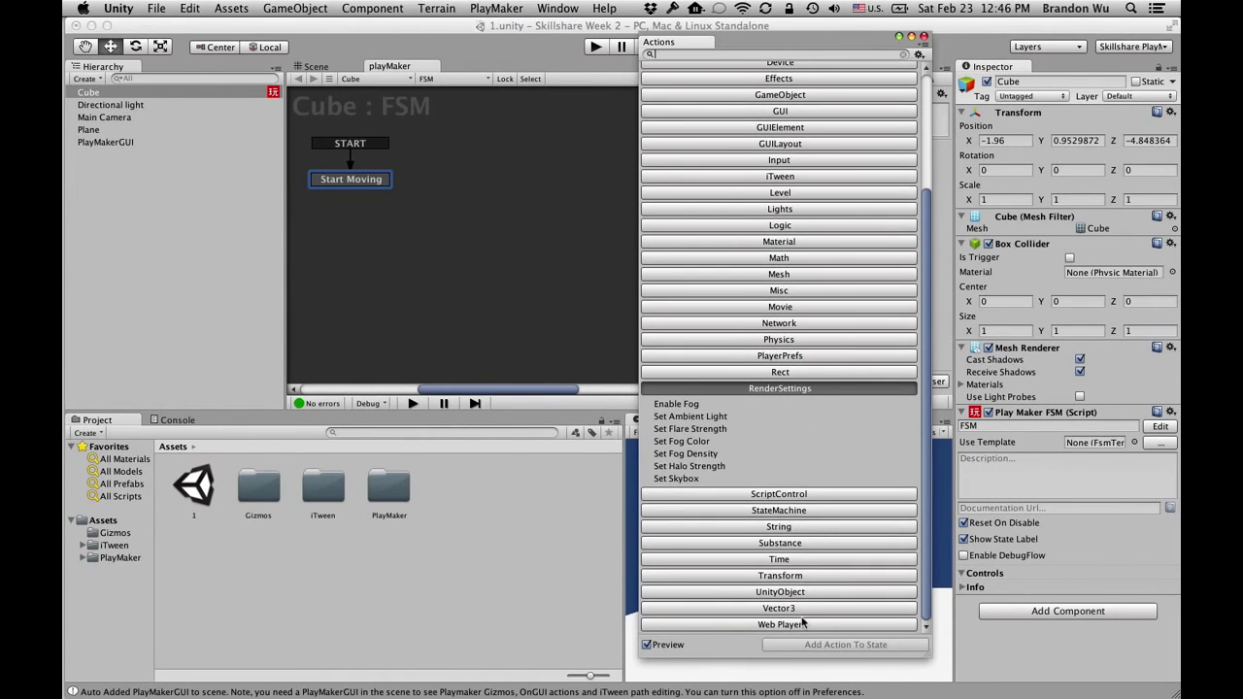
pyautogui.click(804, 578)
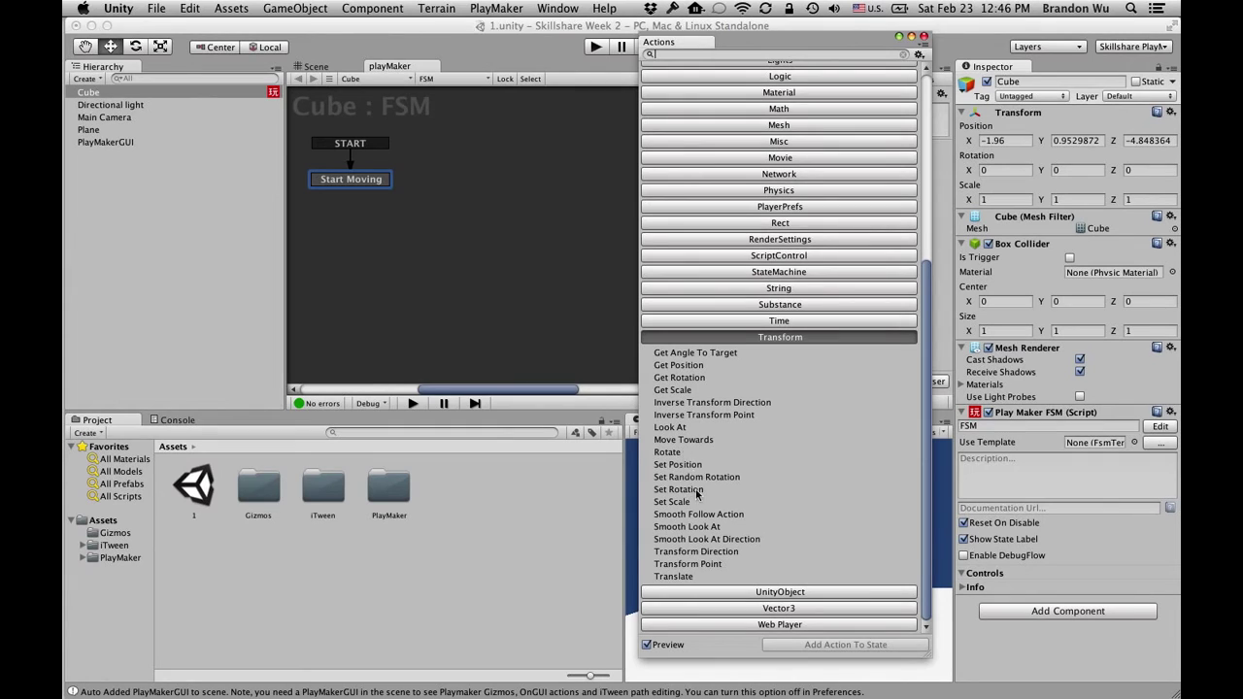
# Step: Add the Transform Translate action to Start Moving and reselect the state to see it
pyautogui.click(697, 577)
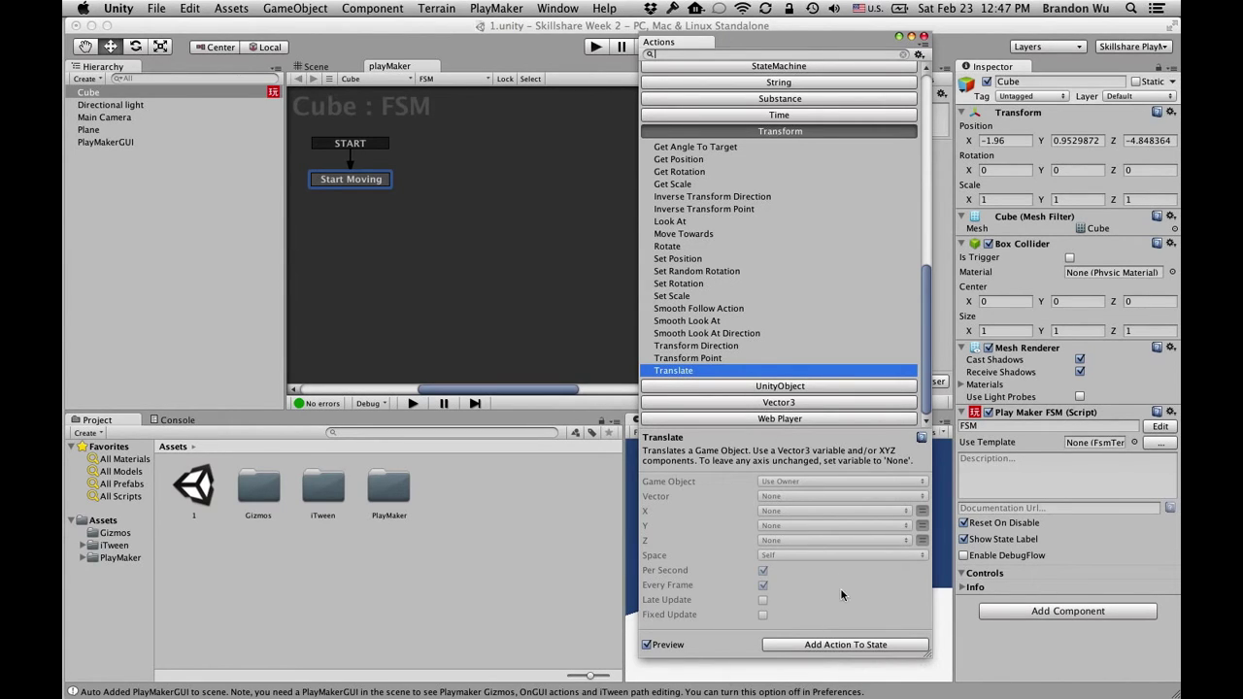
pyautogui.click(843, 645)
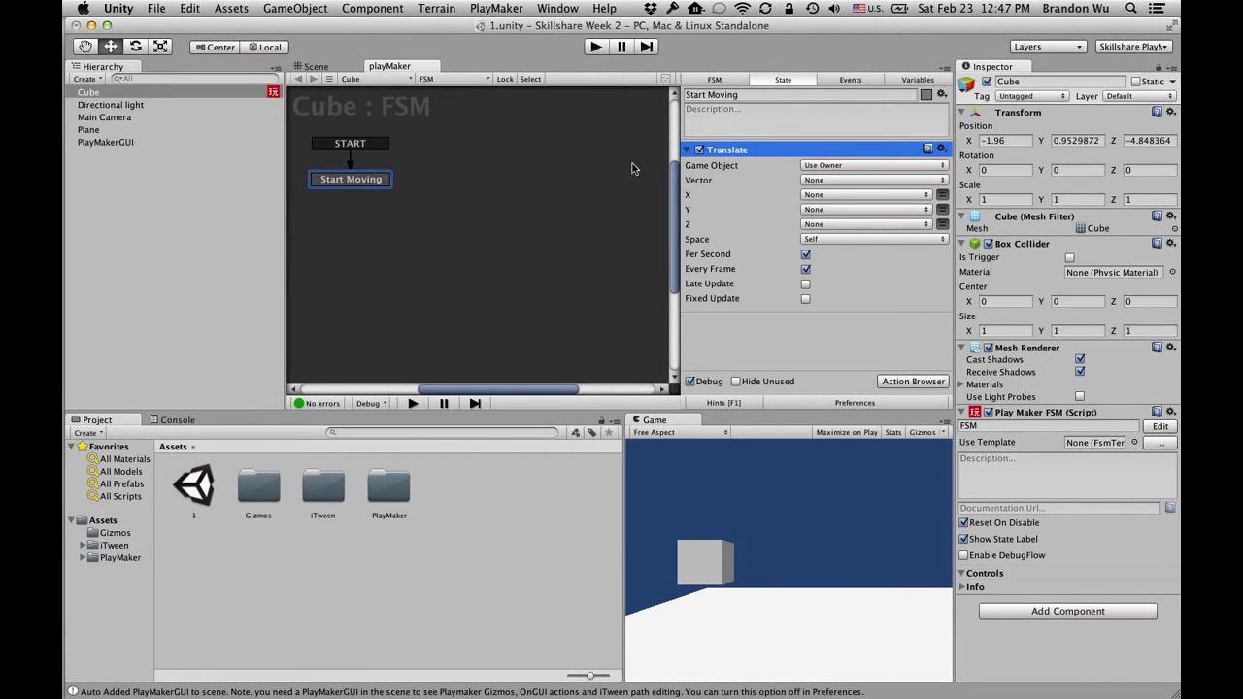
pyautogui.click(382, 146)
pyautogui.click(377, 176)
# Step: Switch Translate's X to a fixed float and set it to 1
pyautogui.click(942, 194)
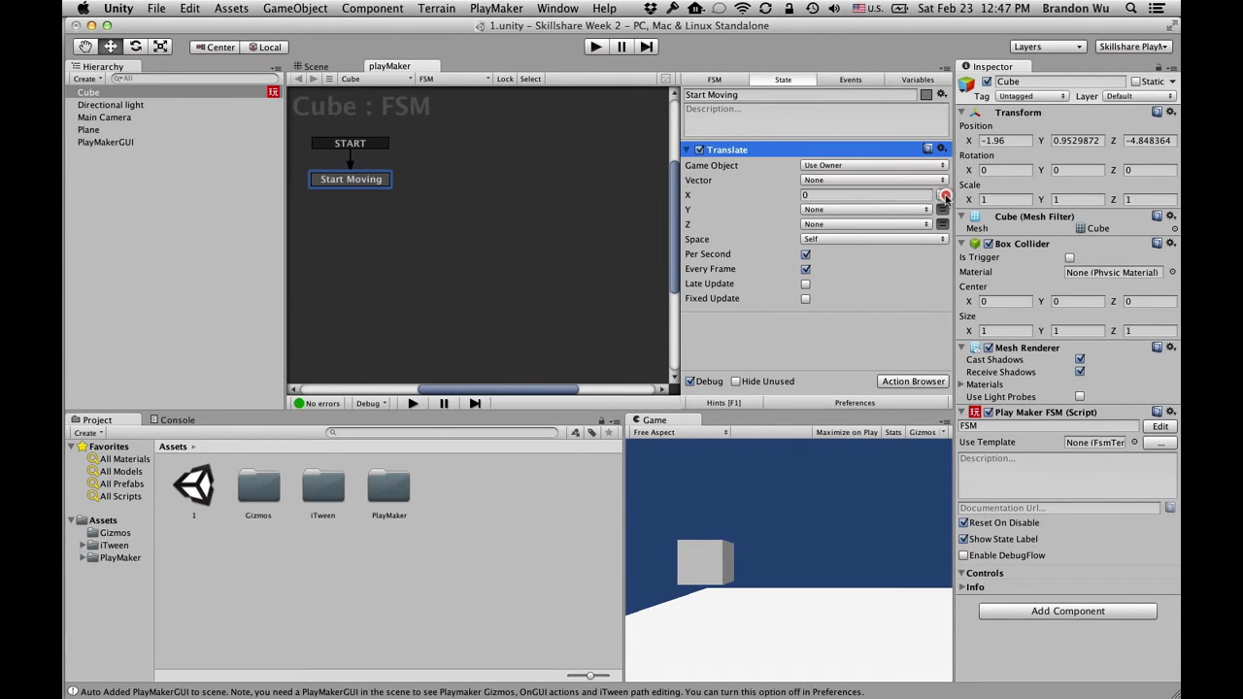
pyautogui.click(798, 197)
pyautogui.doubleClick(860, 198)
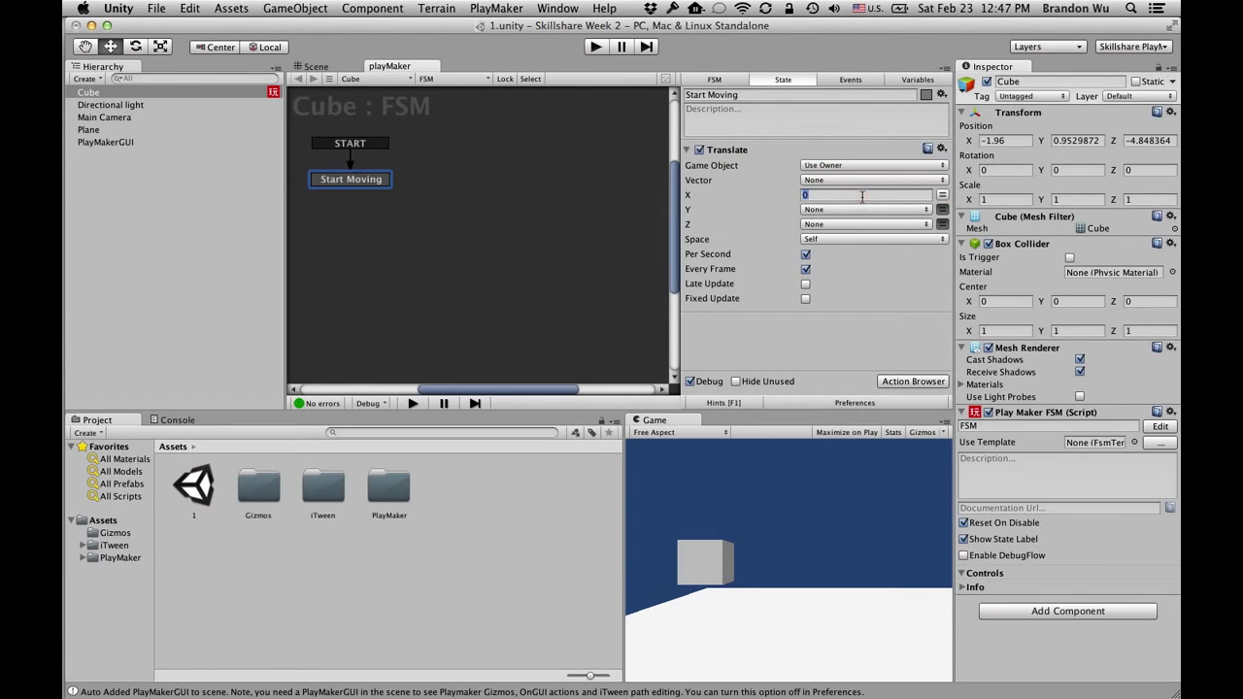
pyautogui.write('1')
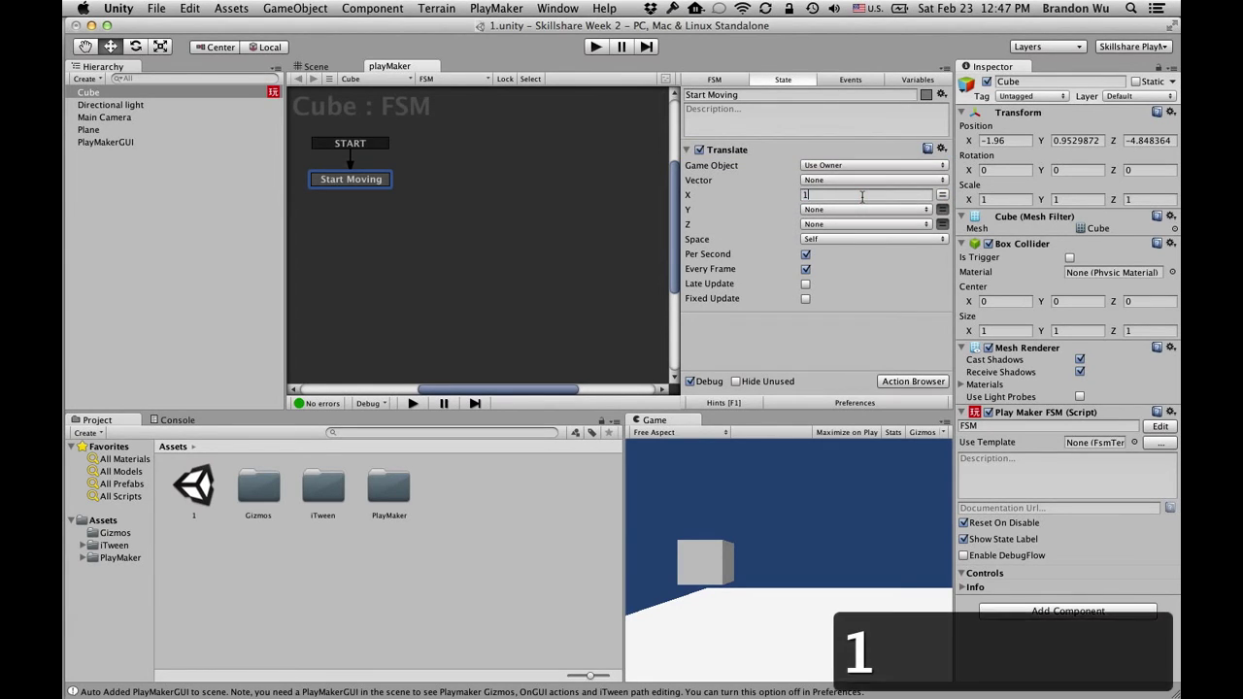
pyautogui.press('Return')
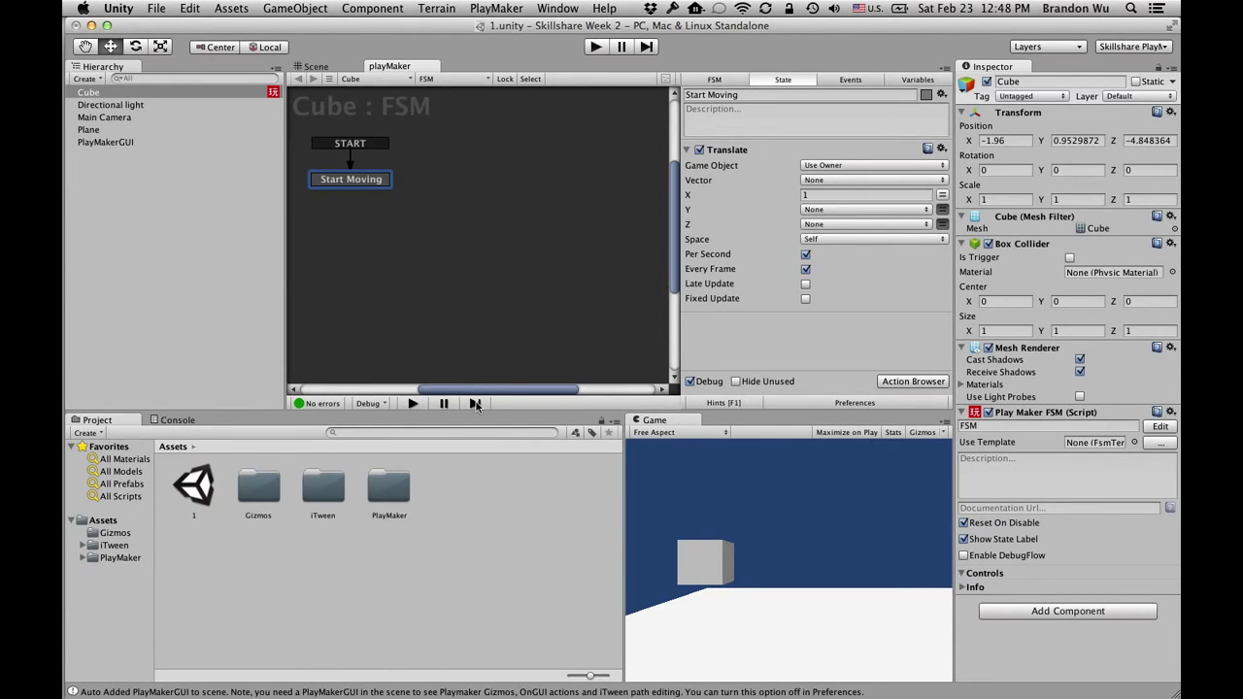
# Step: Play-test twice to watch the cube slide along X, zooming the Scene view between runs
pyautogui.click(596, 47)
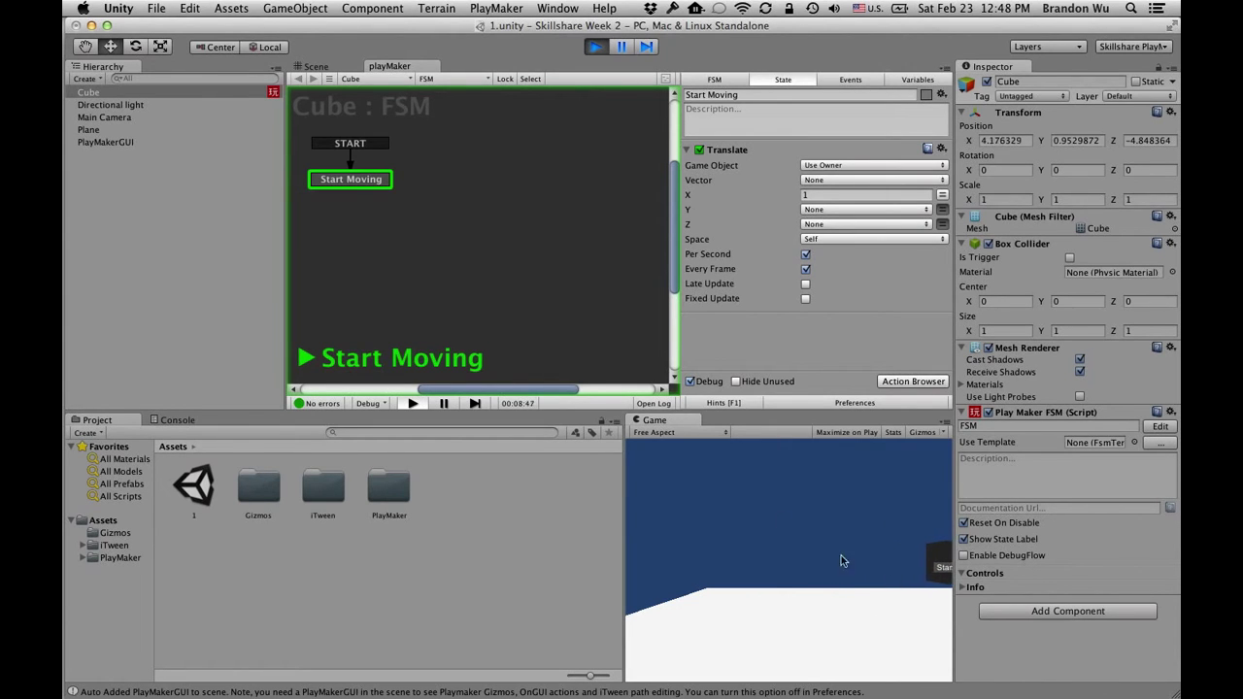
pyautogui.click(595, 47)
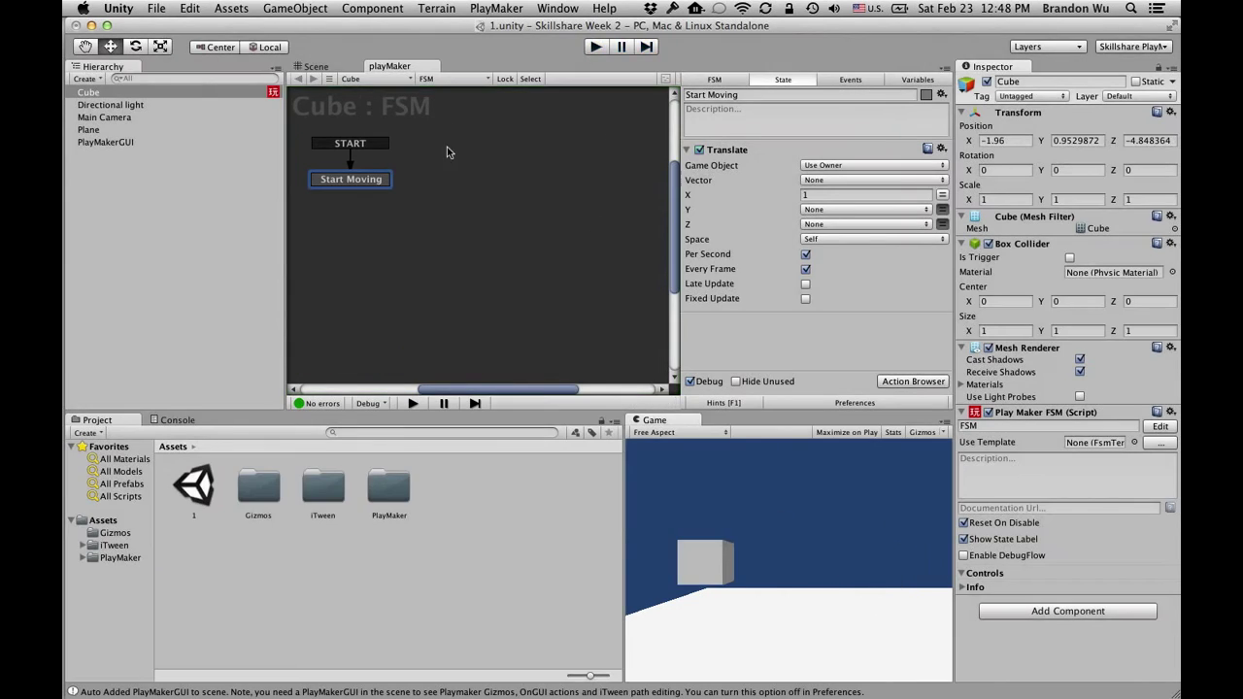
pyautogui.click(333, 67)
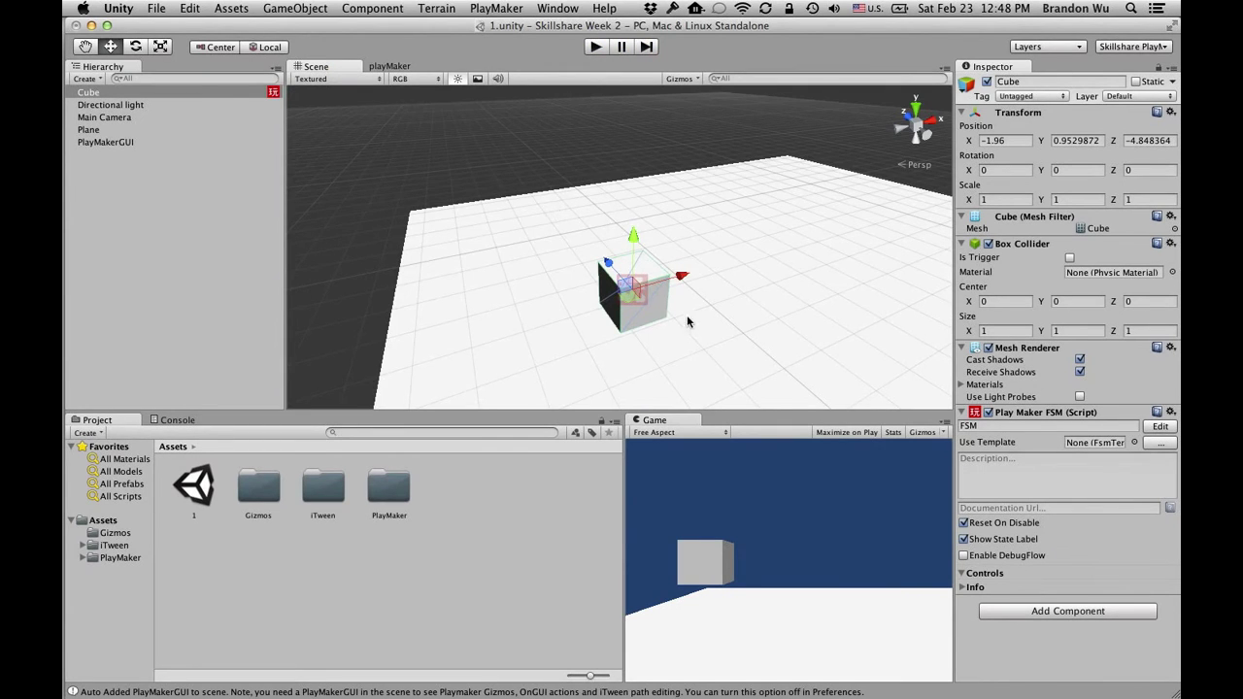
pyautogui.scroll(-8, 664, 297)
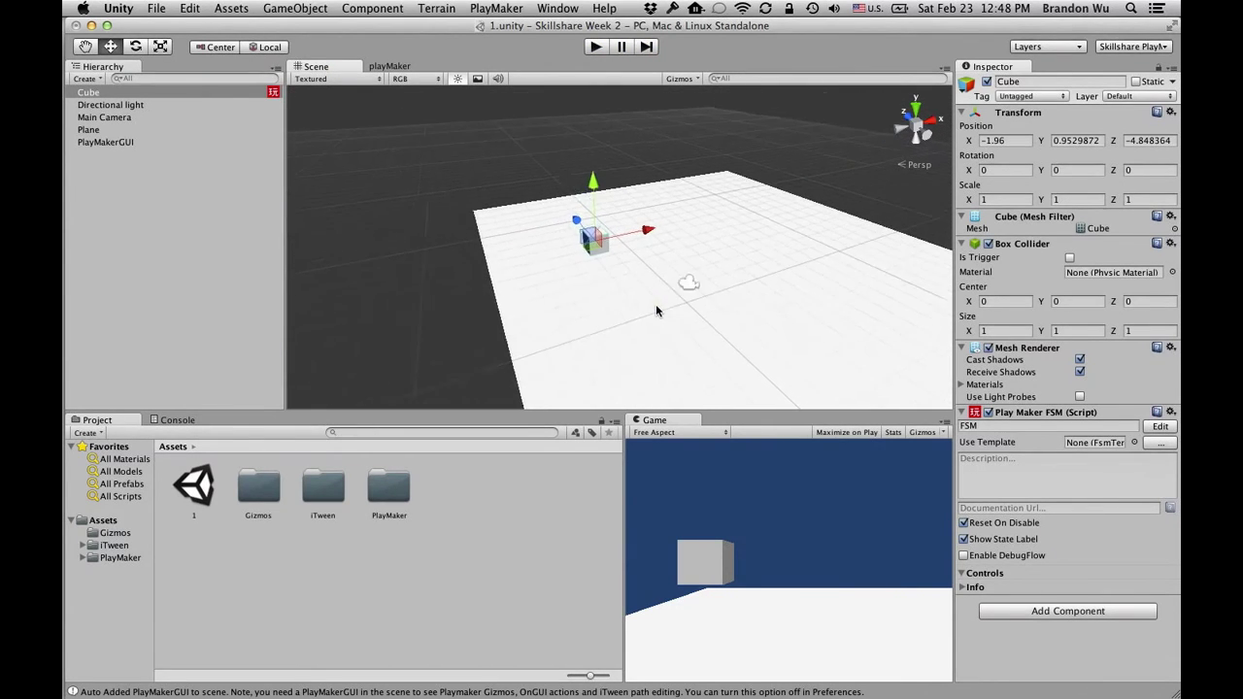
pyautogui.scroll(6, 656, 304)
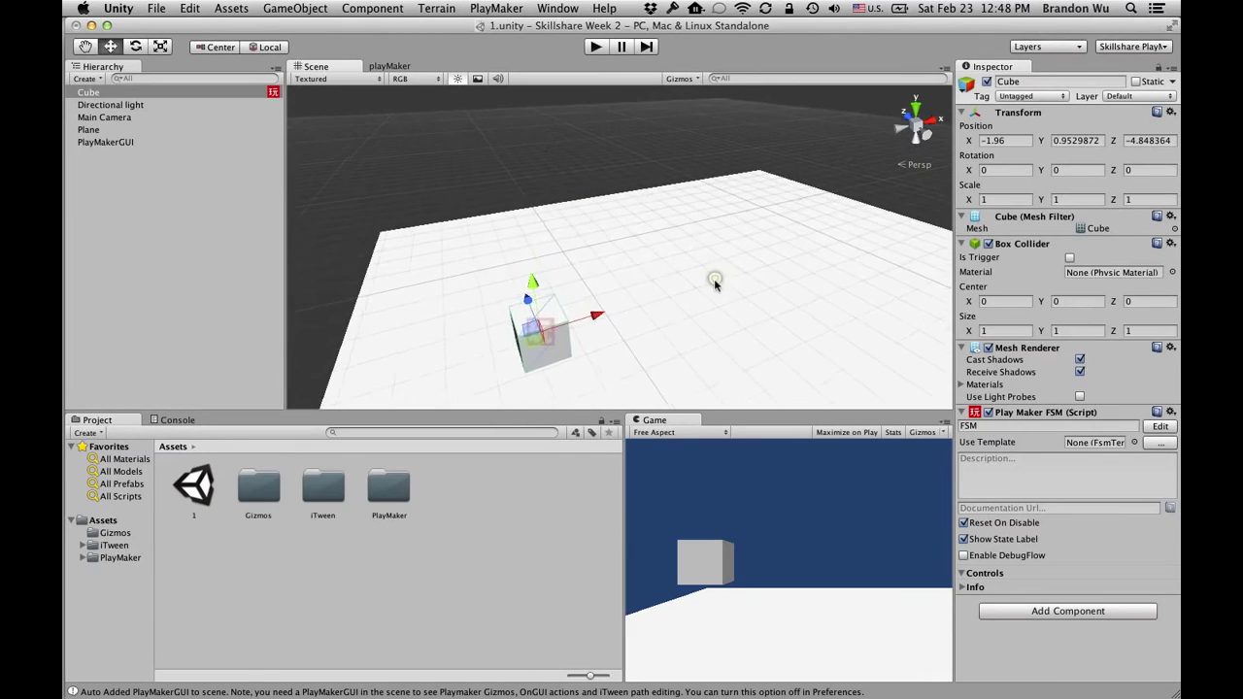
pyautogui.scroll(-6, 714, 279)
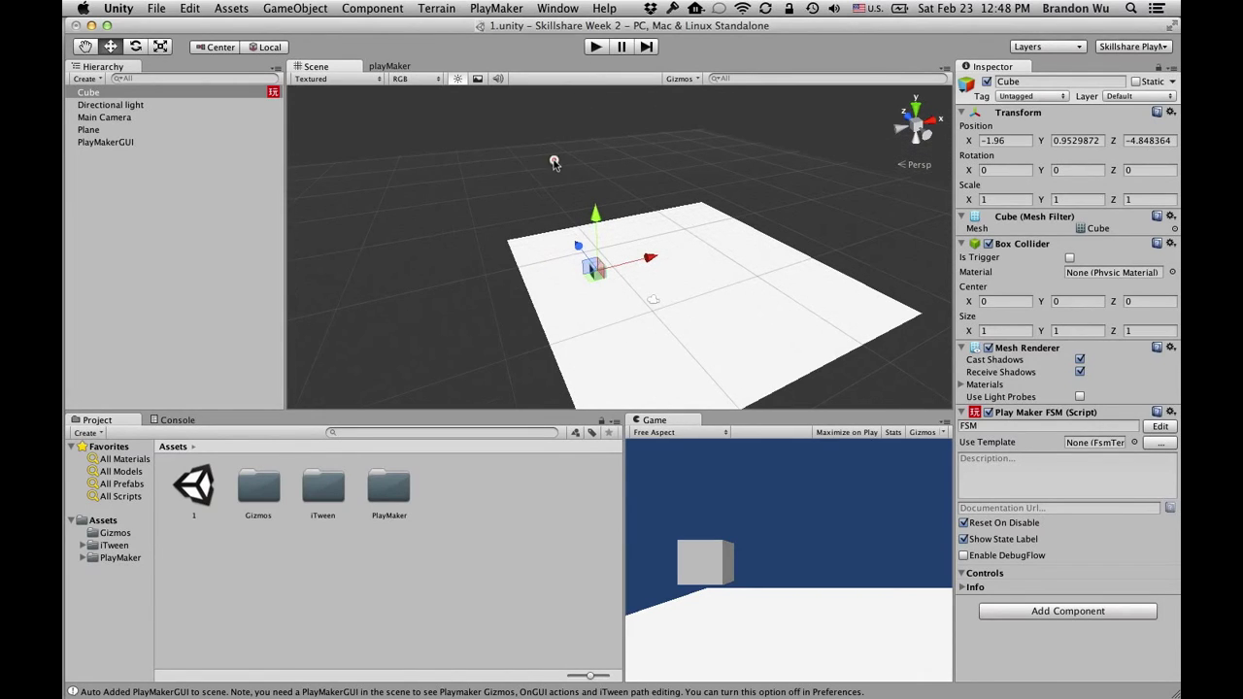
pyautogui.click(554, 162)
pyautogui.click(595, 48)
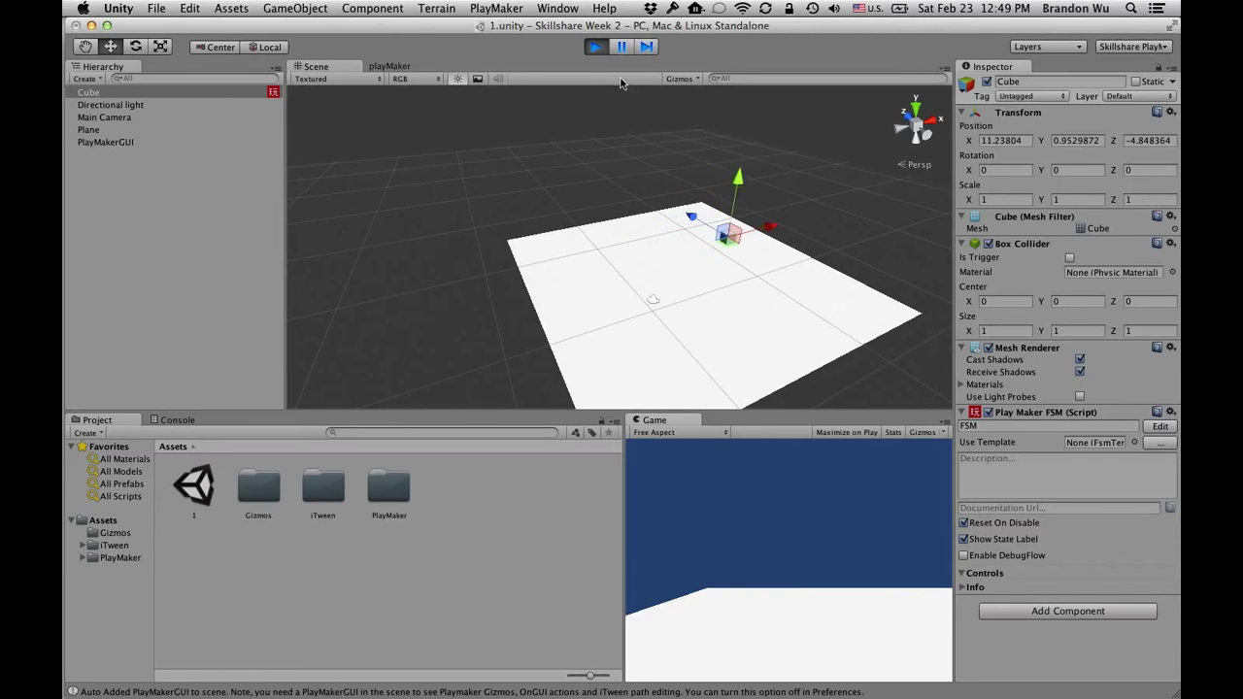
pyautogui.click(595, 47)
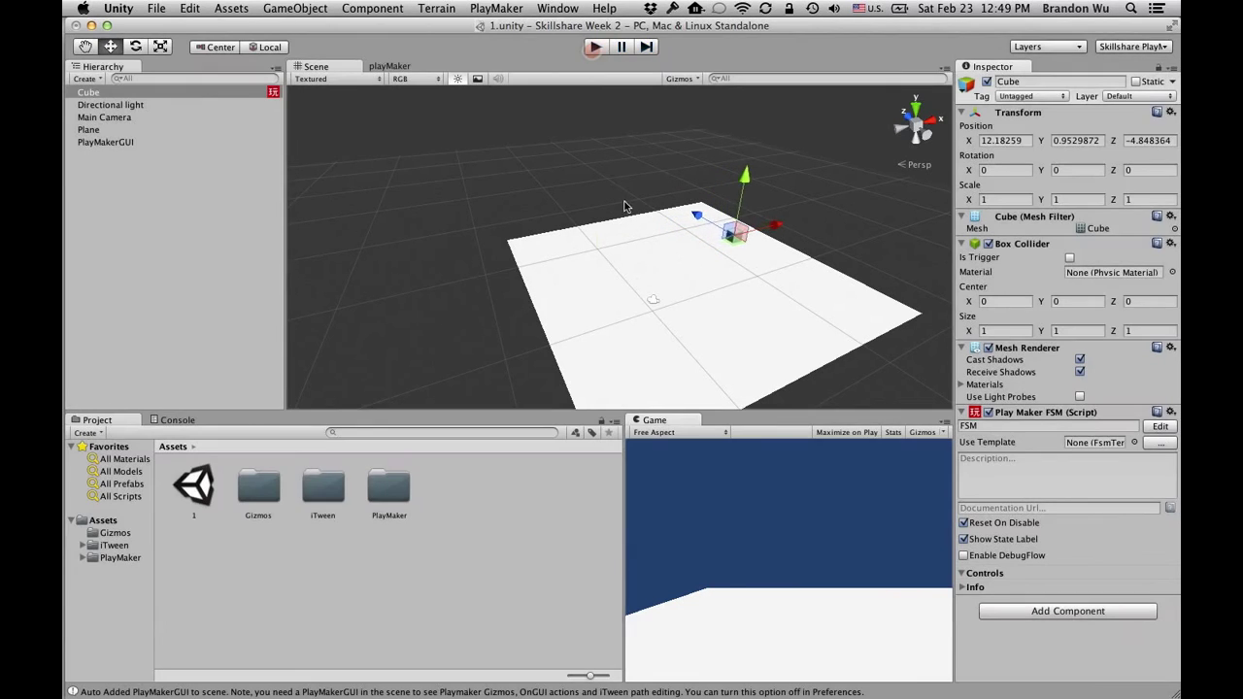
# Step: Return to the FSM graph and select START, then Start Moving to view its Translate action
pyautogui.click(392, 66)
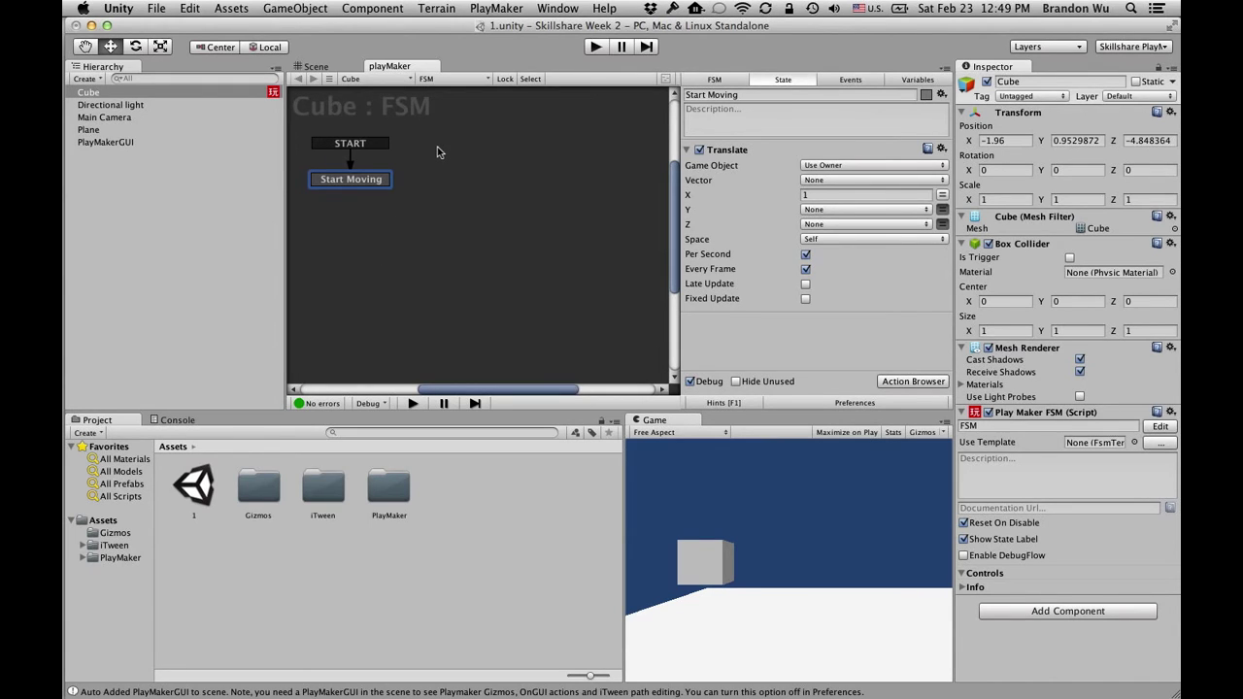
pyautogui.click(351, 146)
pyautogui.click(353, 180)
# Step: Add a new state level with Start Moving and name it 'Rotate'
pyautogui.rightClick(450, 203)
pyautogui.click(479, 212)
pyautogui.moveTo(482, 213); pyautogui.dragTo(484, 189)
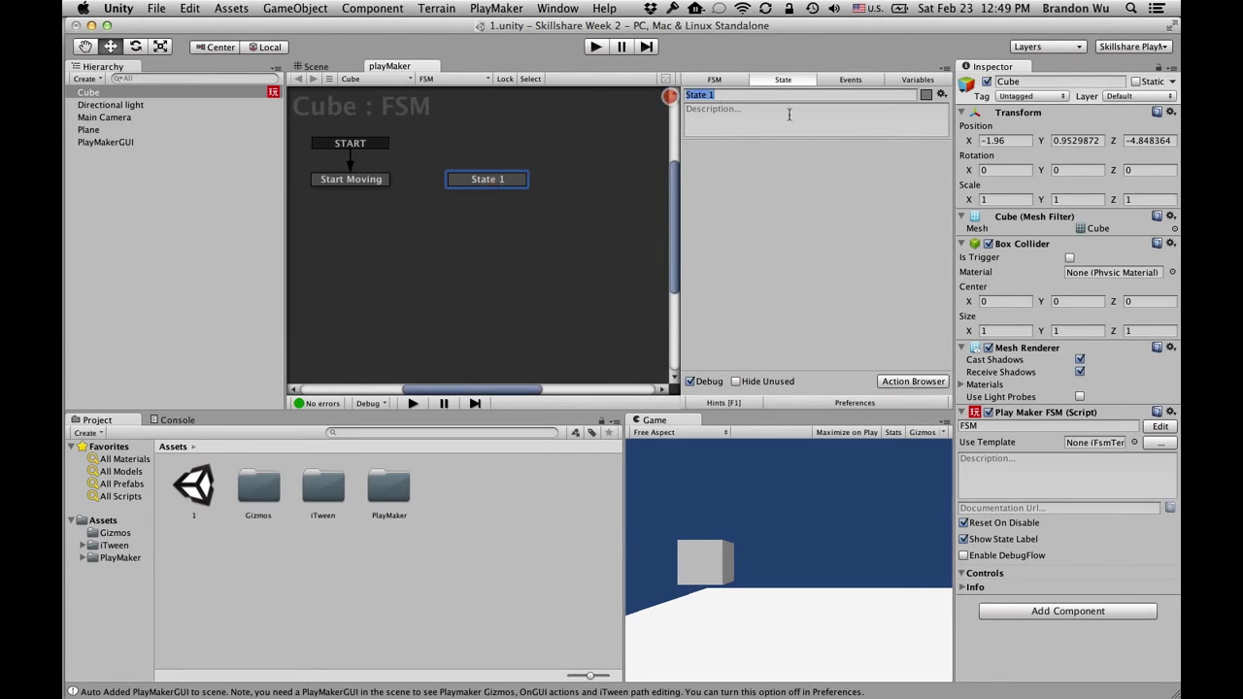
pyautogui.write('Rotate')
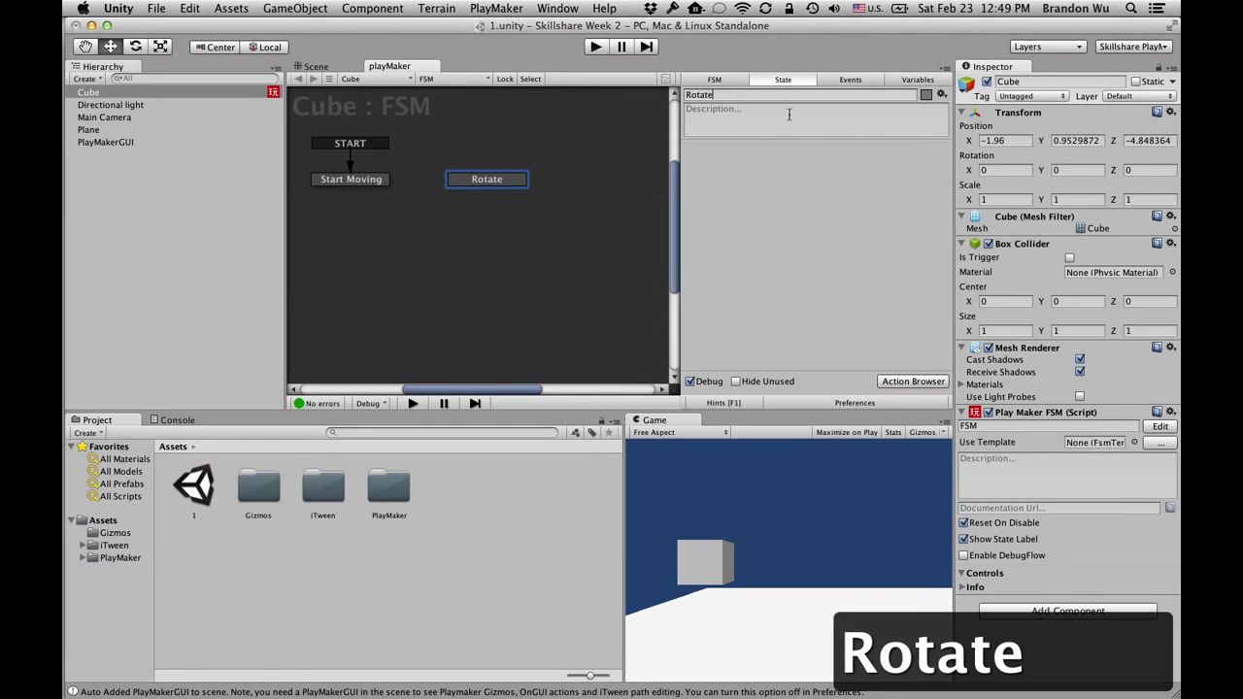
pyautogui.press('Return')
# Step: Make Rotate the start state and select it to show its empty settings
pyautogui.rightClick(489, 185)
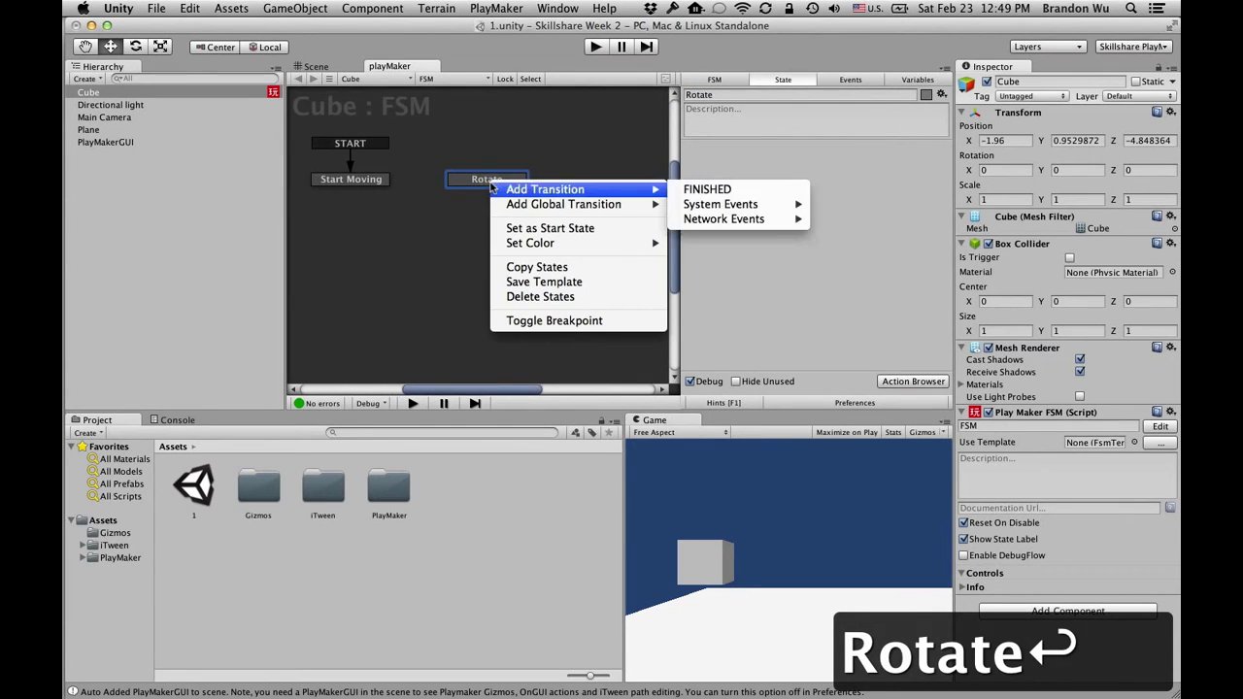
pyautogui.click(572, 231)
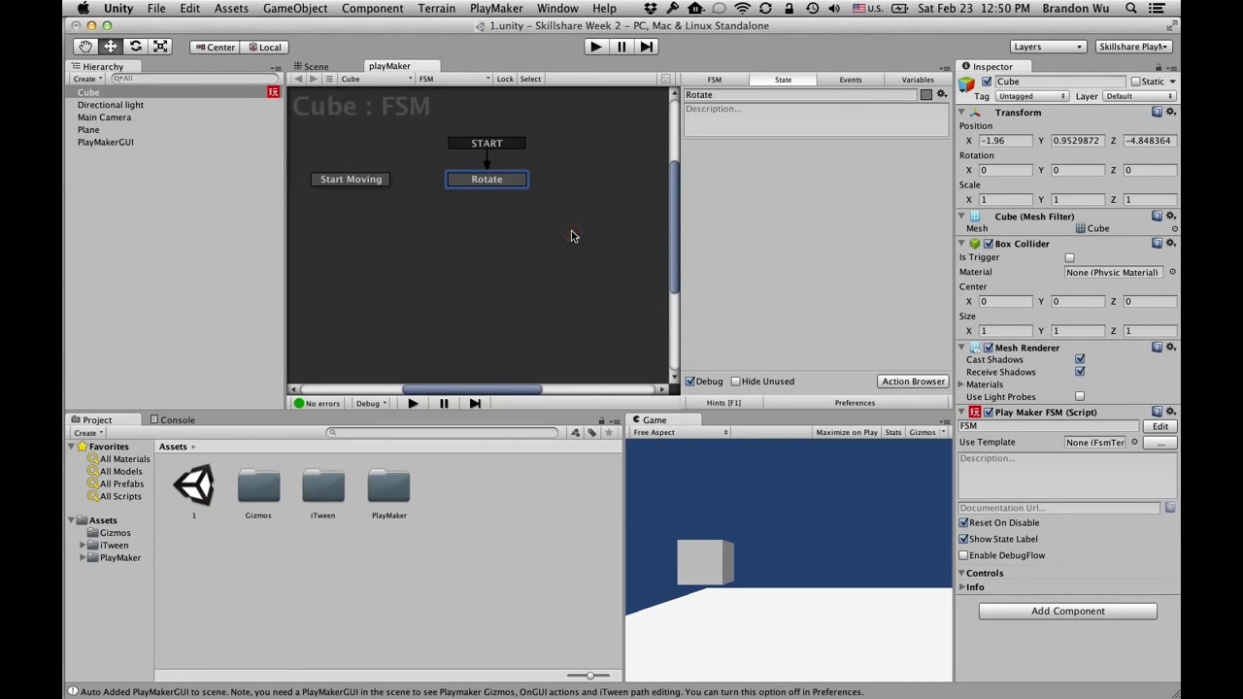
pyautogui.click(357, 180)
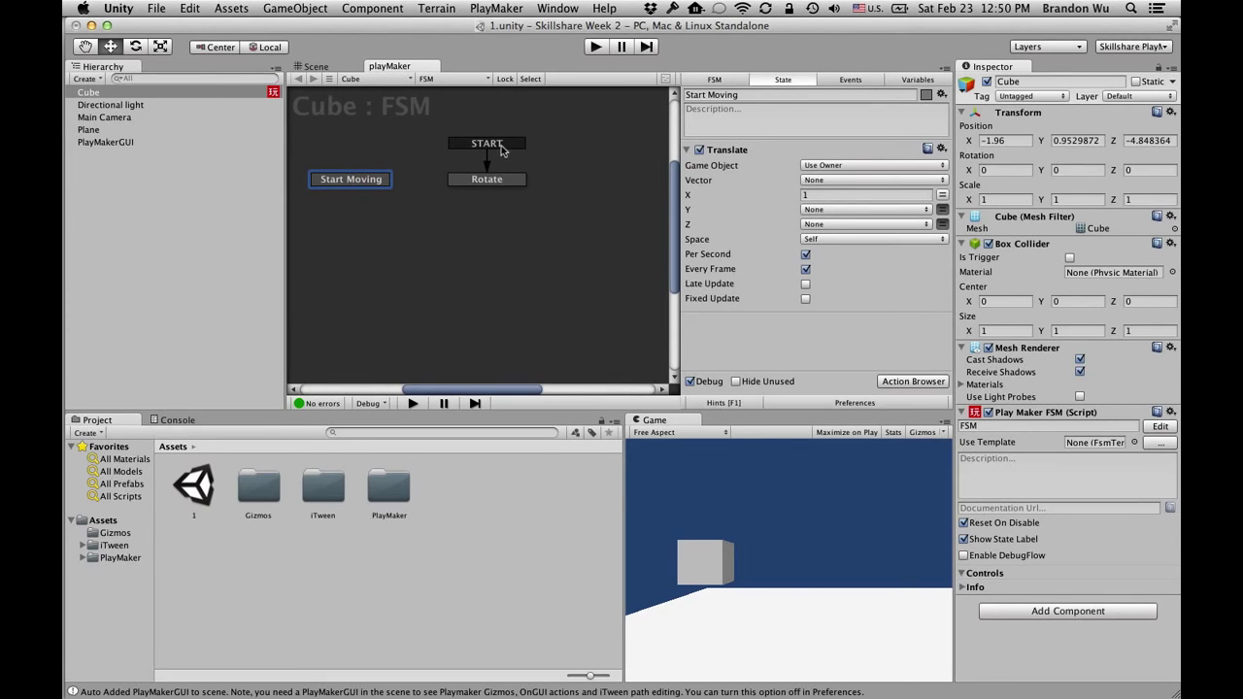
pyautogui.click(495, 181)
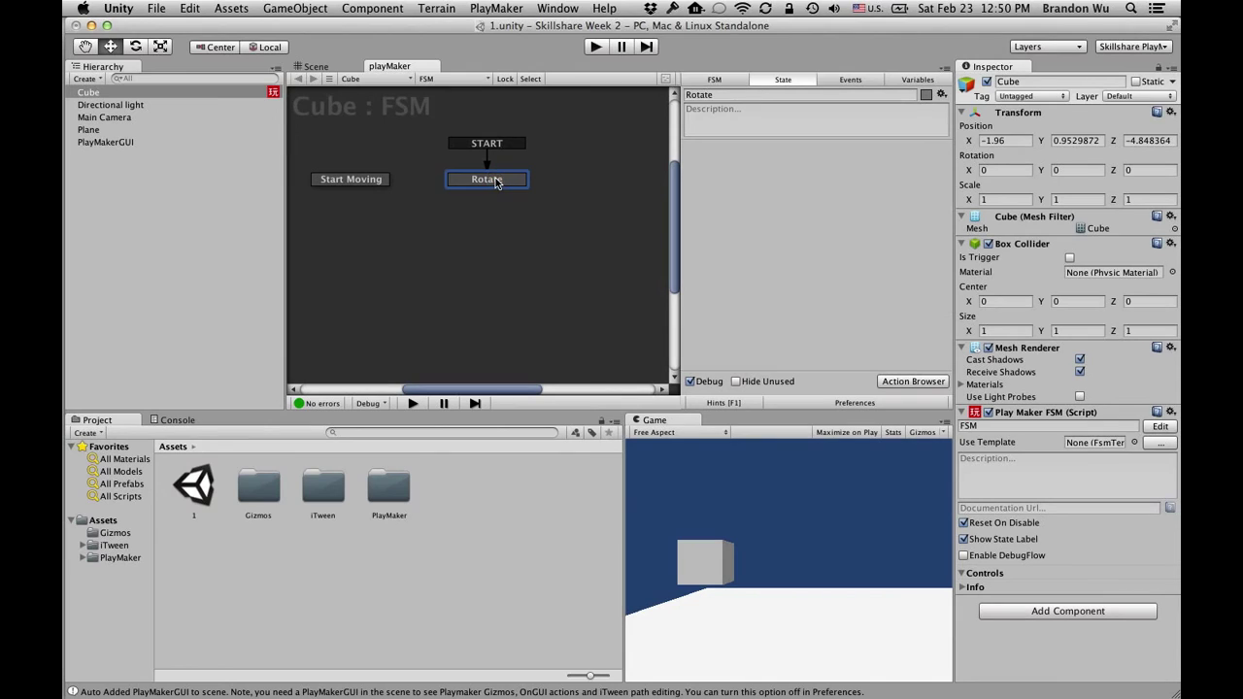
pyautogui.click(713, 109)
# Step: Search the actions for 'rotate' and add Transform Rotate to the Rotate state
pyautogui.click(891, 381)
pyautogui.moveTo(802, 43); pyautogui.dragTo(598, 47)
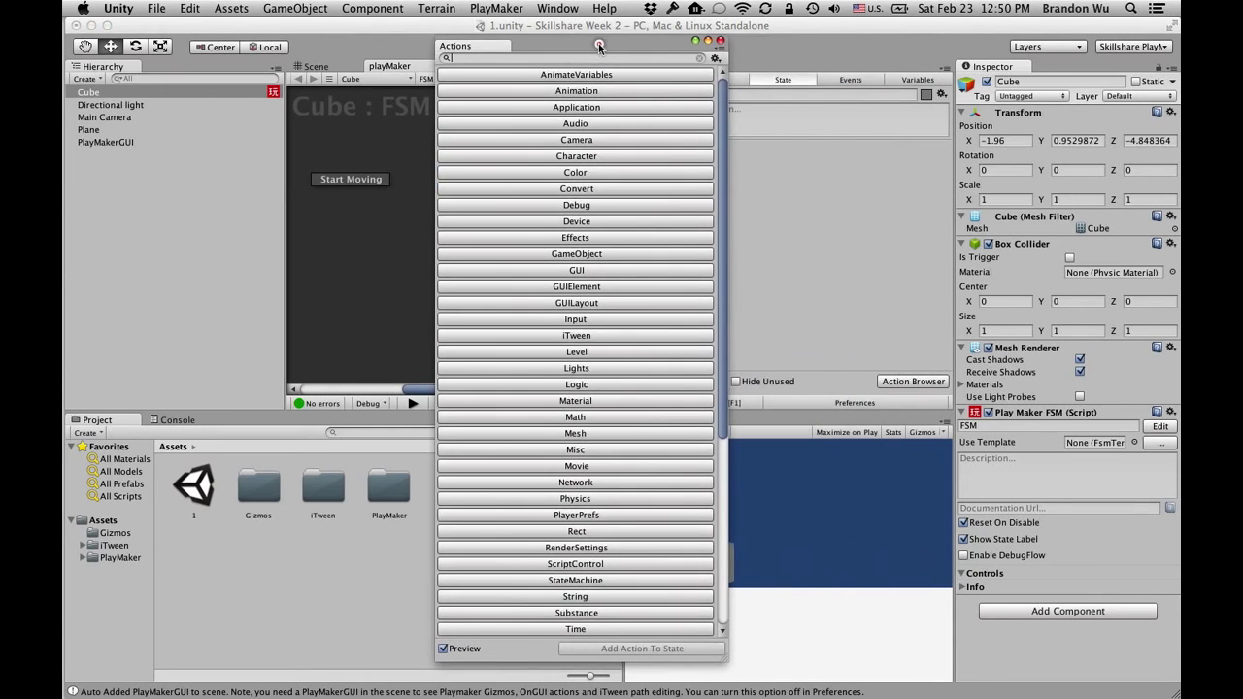
pyautogui.scroll(-5, 619, 274)
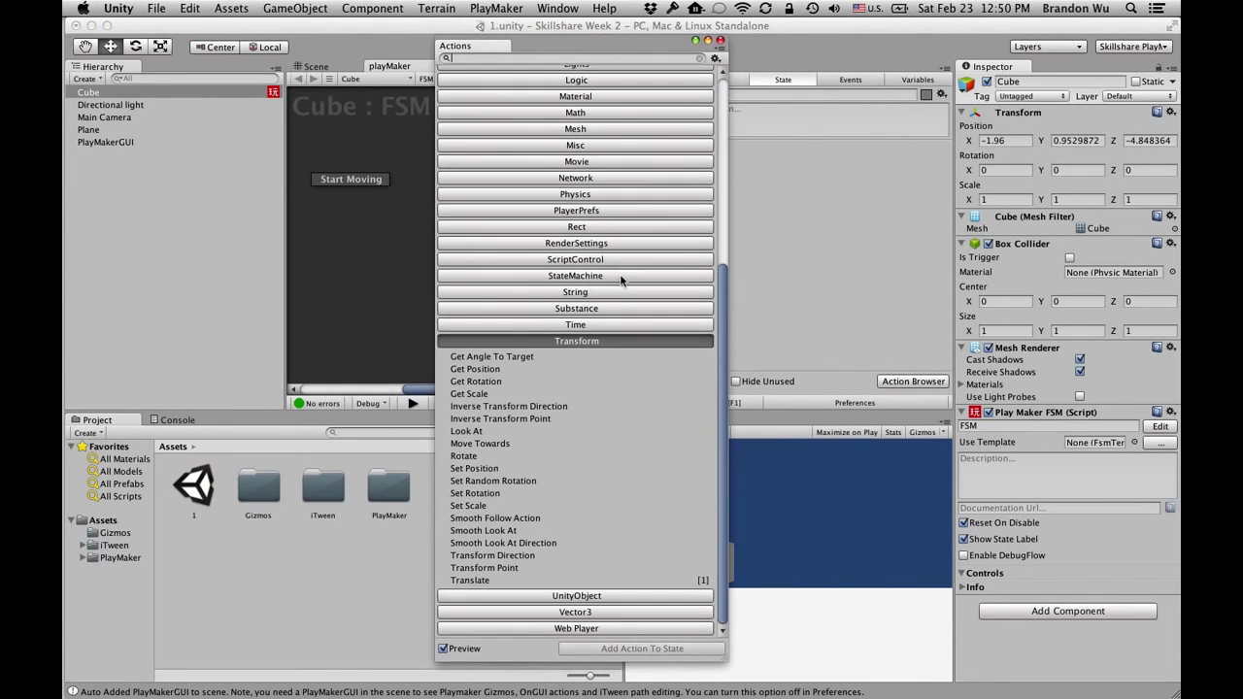
pyautogui.click(518, 456)
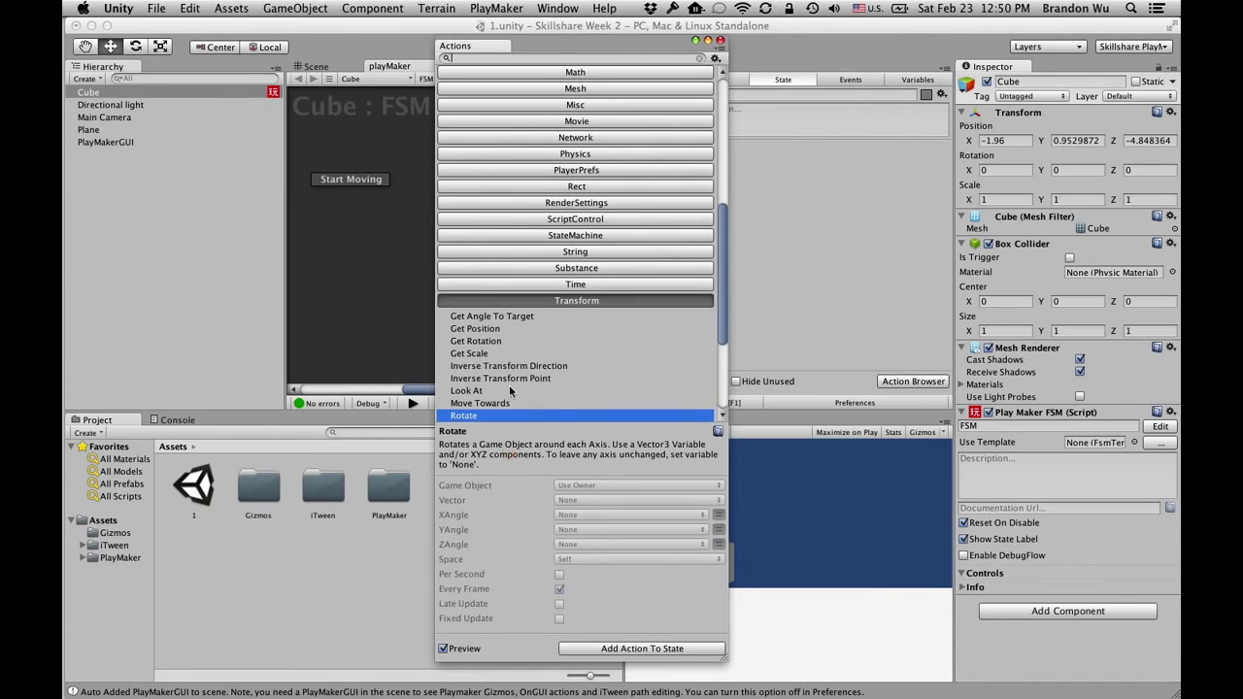
pyautogui.scroll(-3, 515, 384)
pyautogui.scroll(-2, 515, 385)
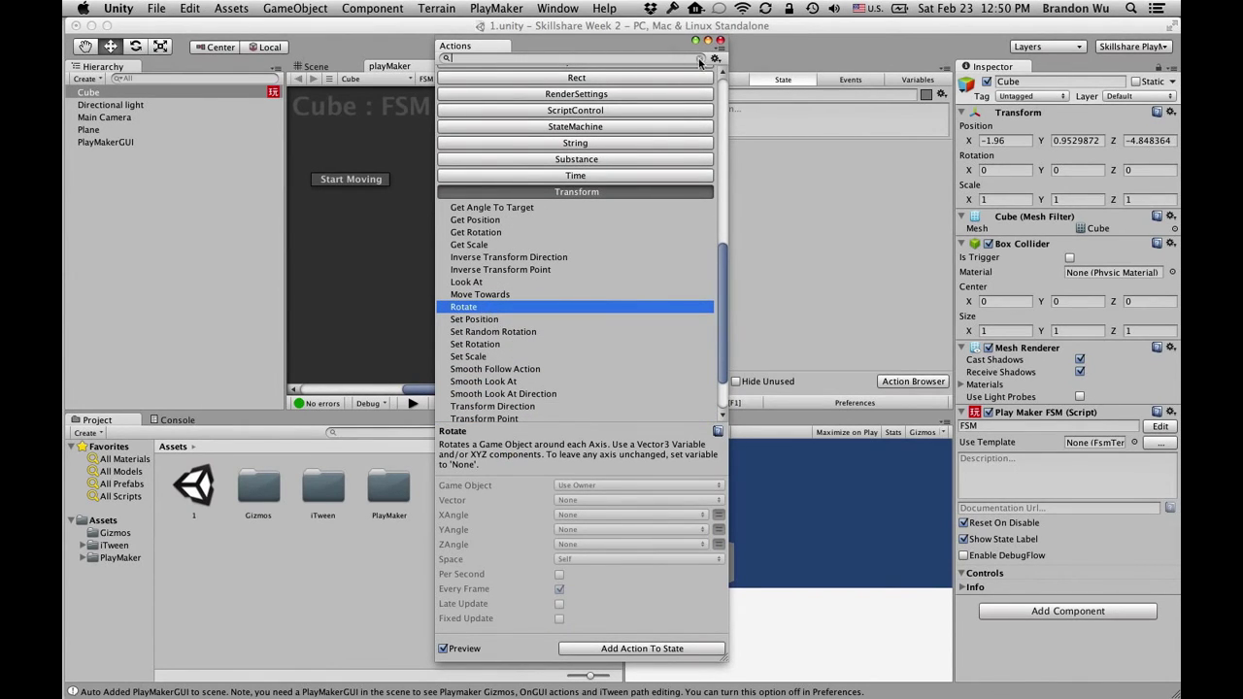
pyautogui.write('rotate')
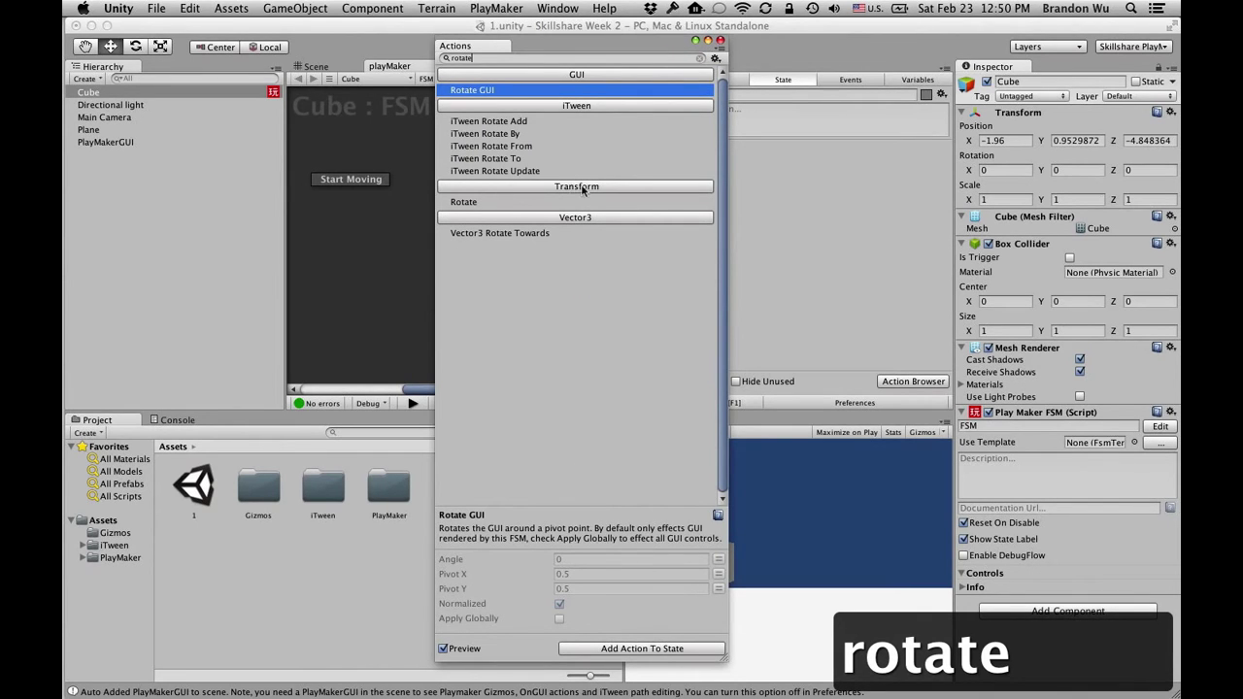
pyautogui.click(518, 203)
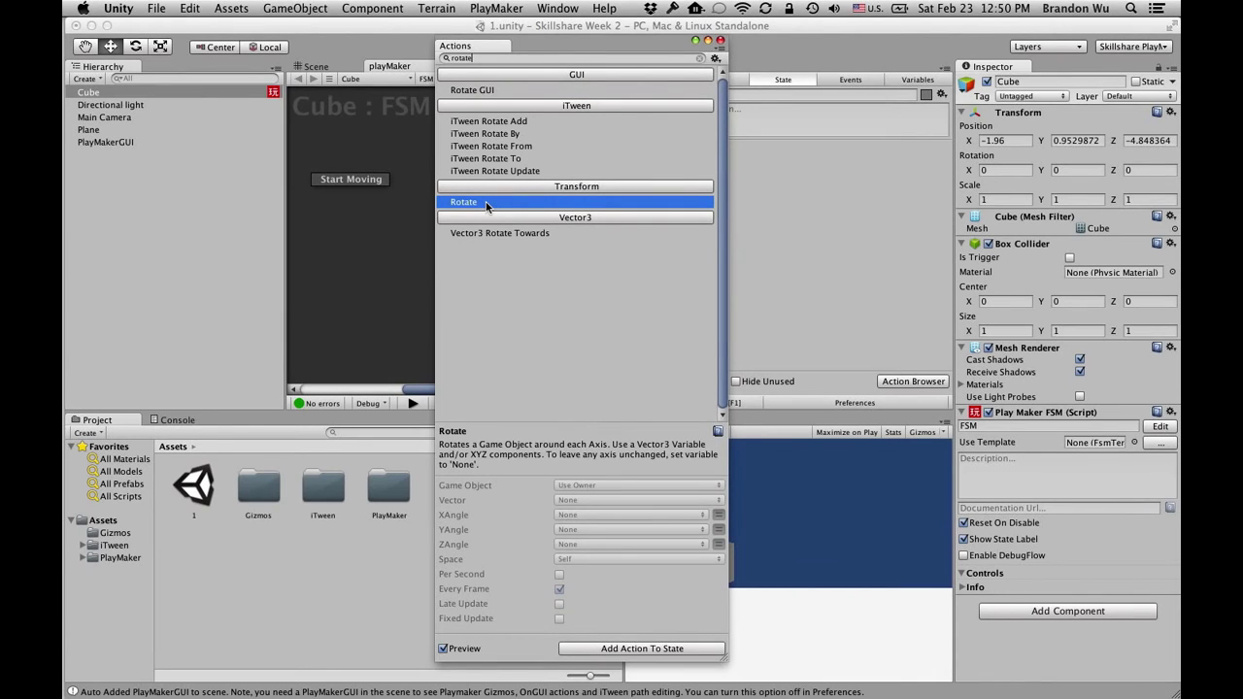
pyautogui.doubleClick(487, 204)
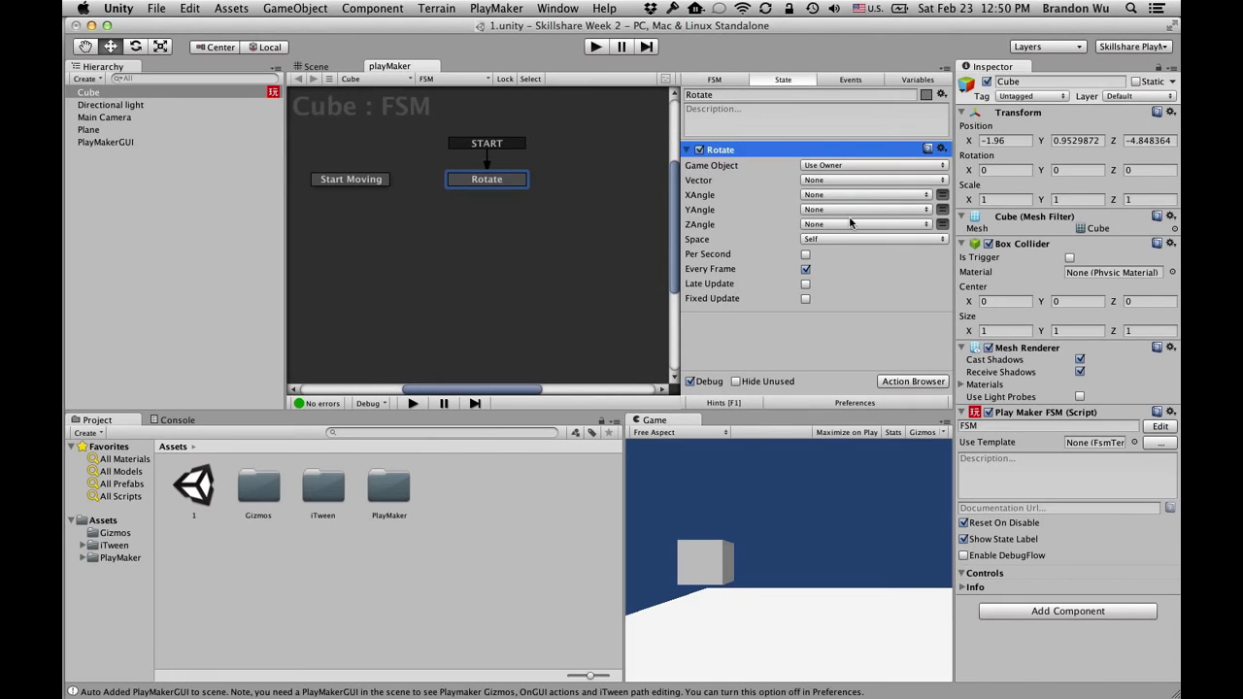
# Step: Give the Rotate action a fixed Y angle of 15, applied per second
pyautogui.click(942, 209)
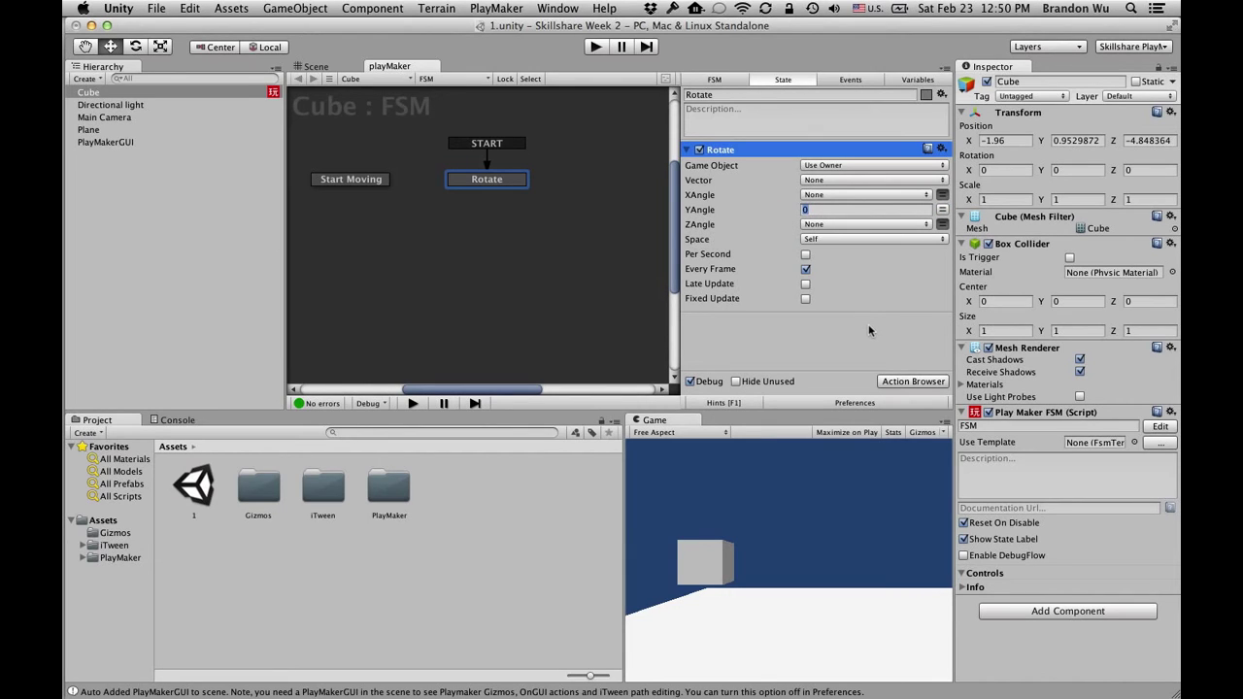
pyautogui.write('15')
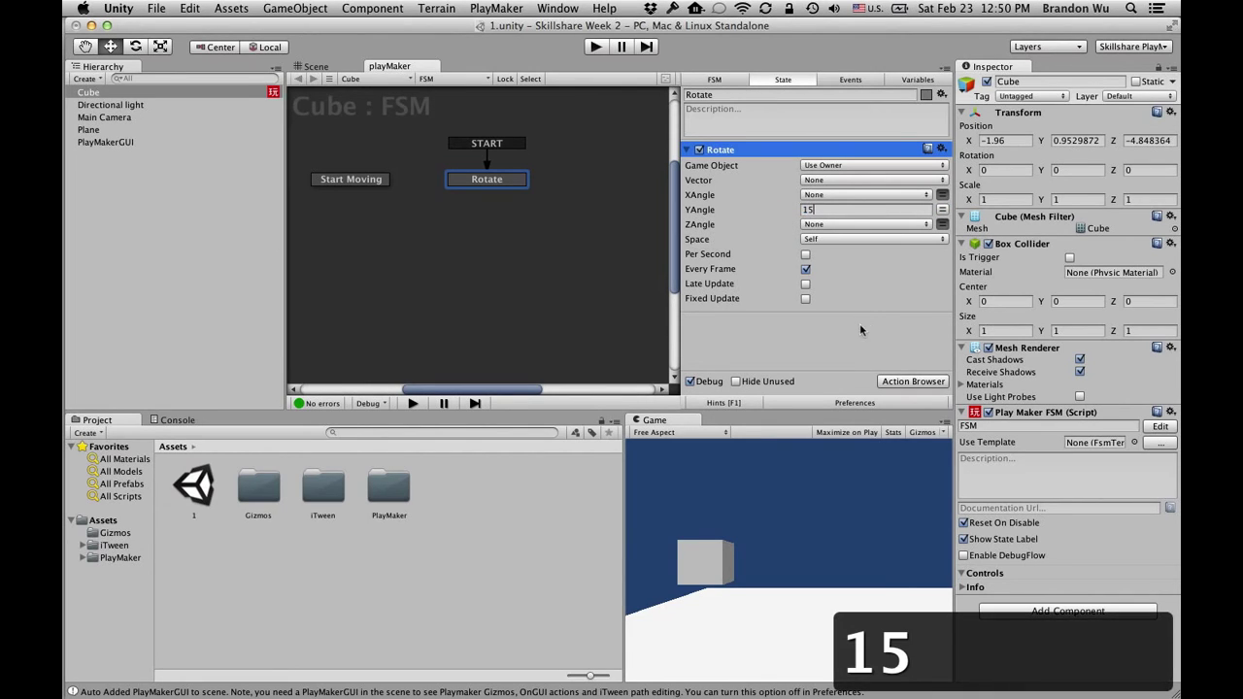
pyautogui.click(805, 255)
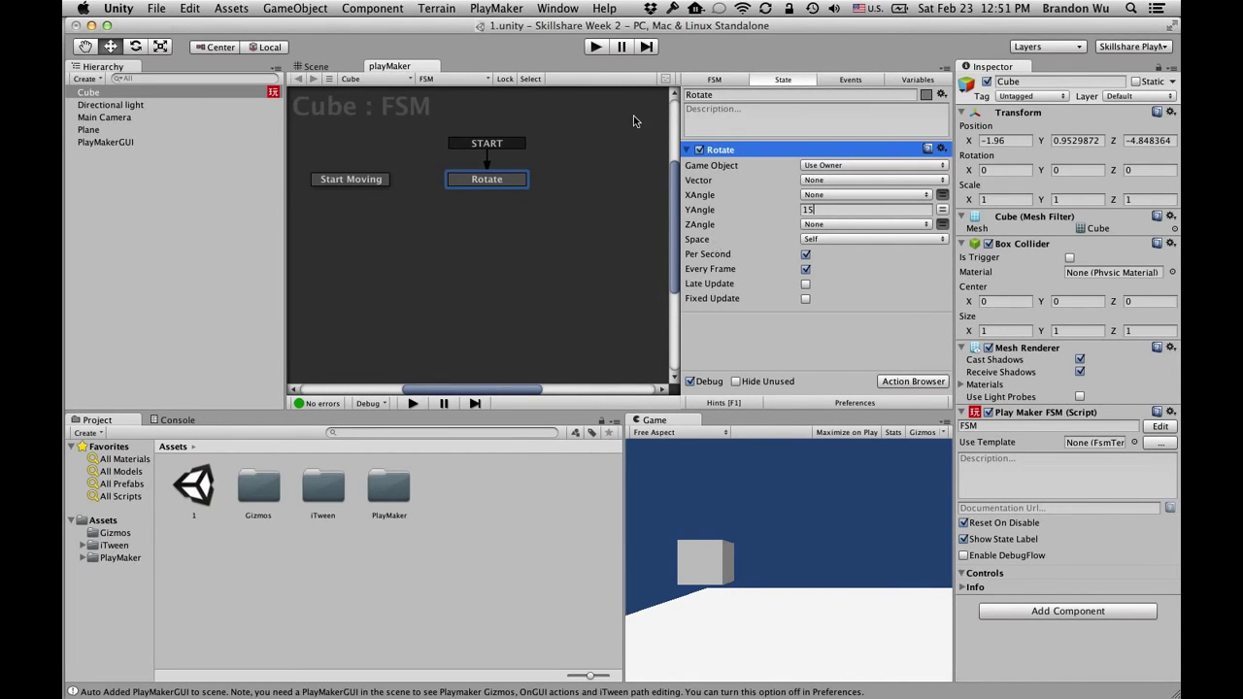
# Step: Start play mode from the Scene view, zoom in on the cube, then watch the FSM graph
pyautogui.click(315, 66)
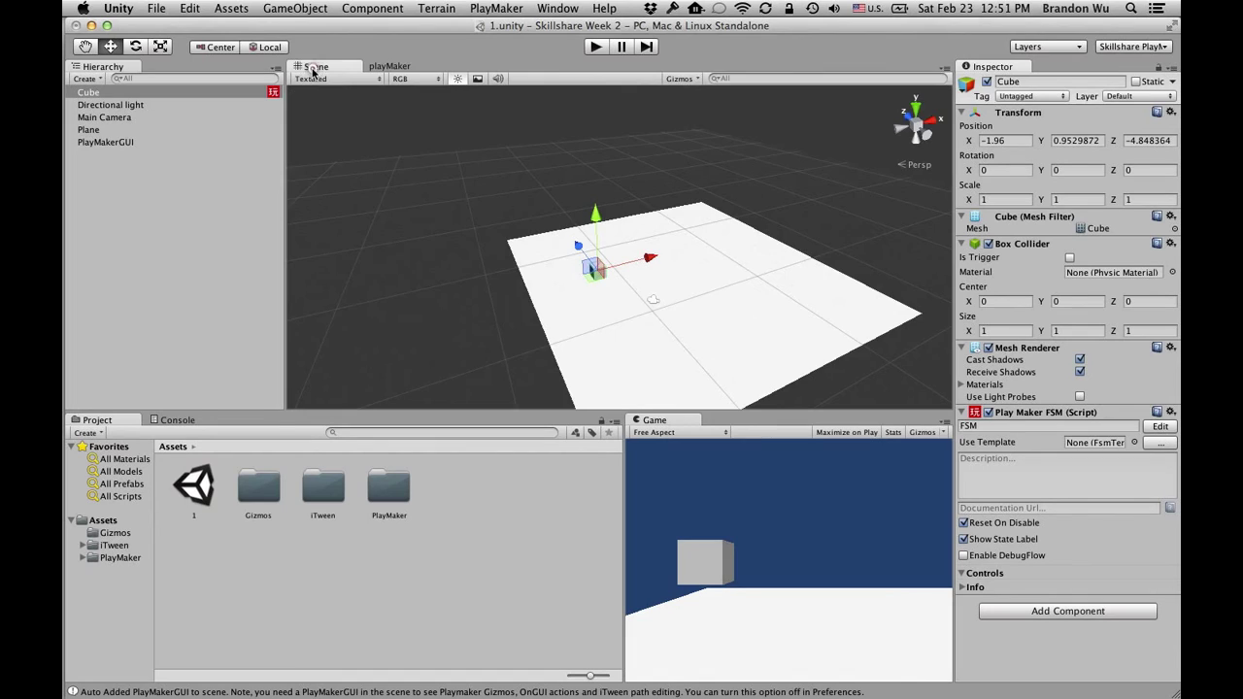
pyautogui.click(597, 48)
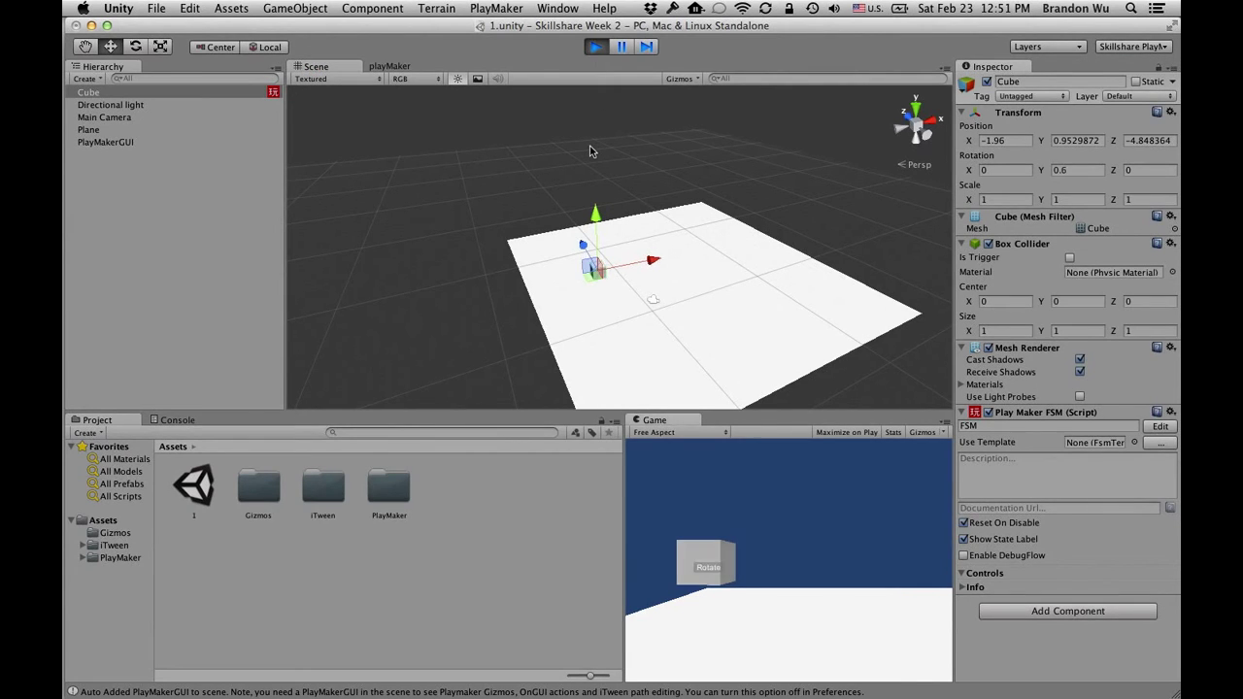
pyautogui.scroll(10, 649, 233)
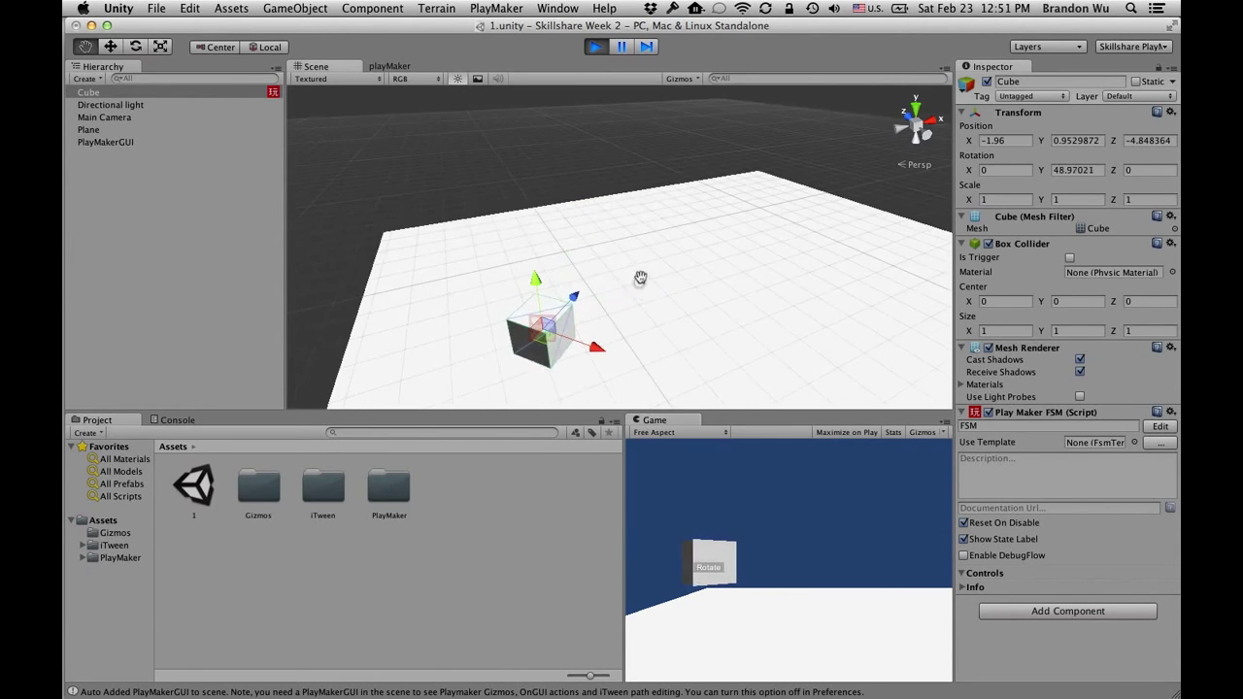
pyautogui.scroll(5, 641, 276)
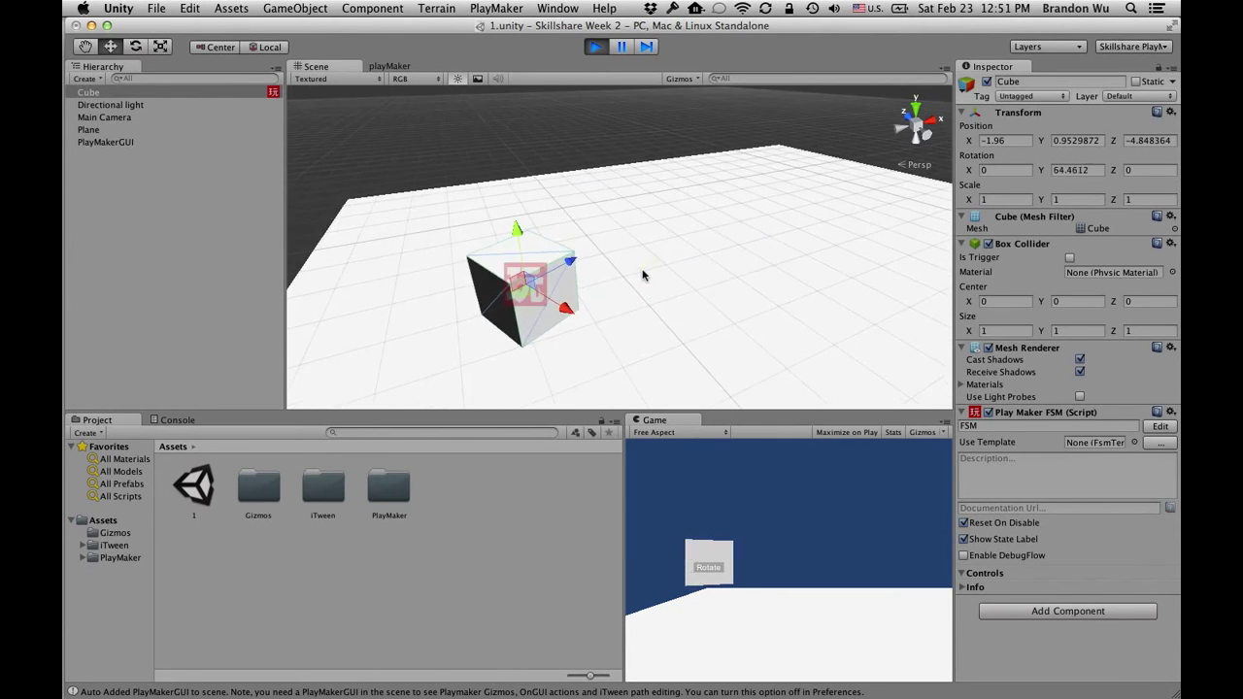
pyautogui.scroll(3, 661, 244)
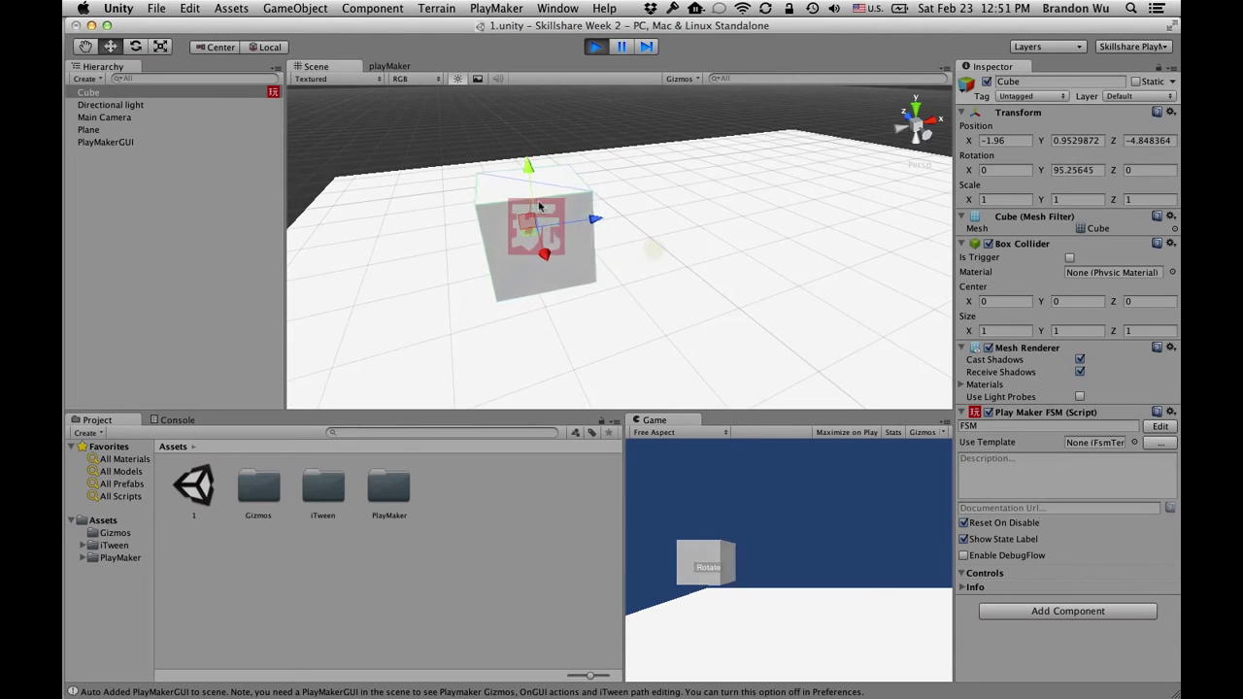
pyautogui.click(391, 71)
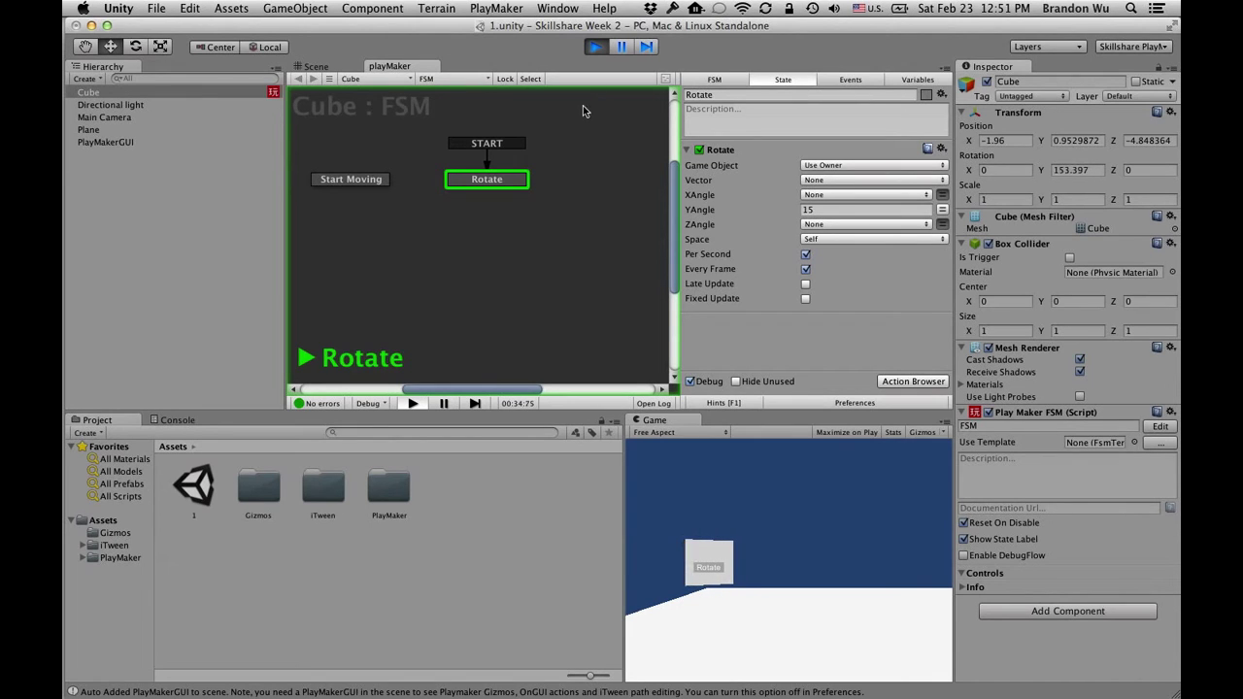
# Step: Exit play mode, then collapse and re-expand the Rotate action after reselecting the Rotate state
pyautogui.click(595, 48)
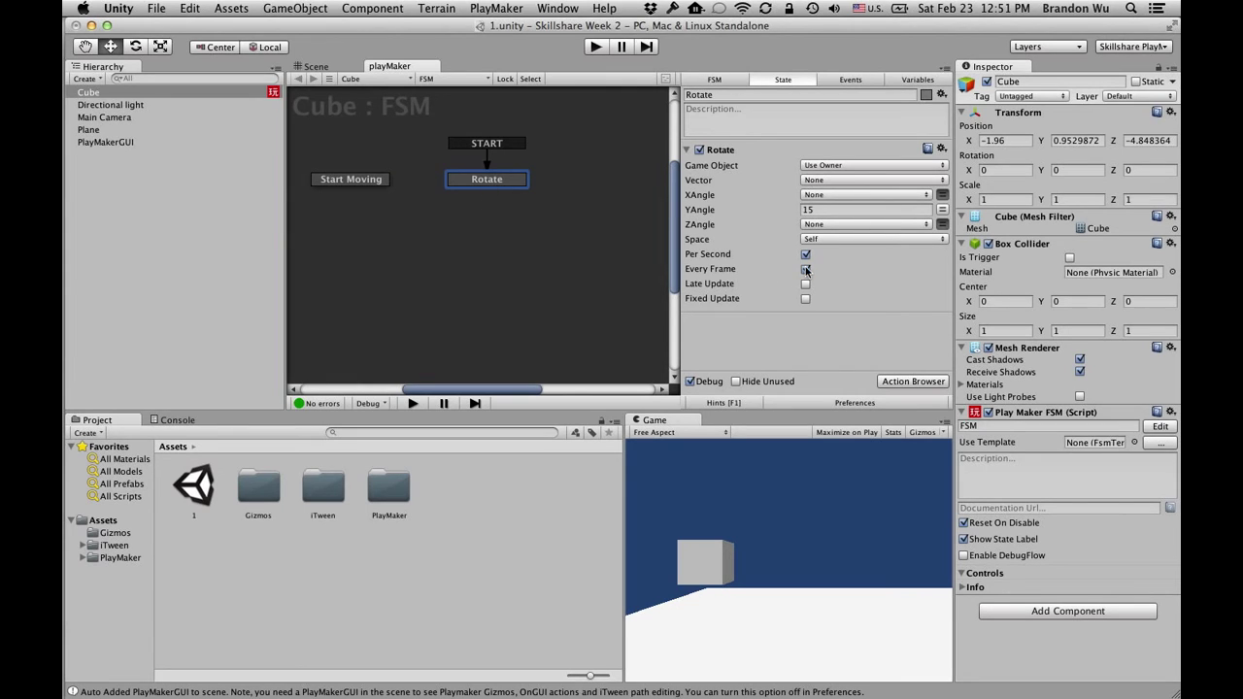
pyautogui.click(688, 152)
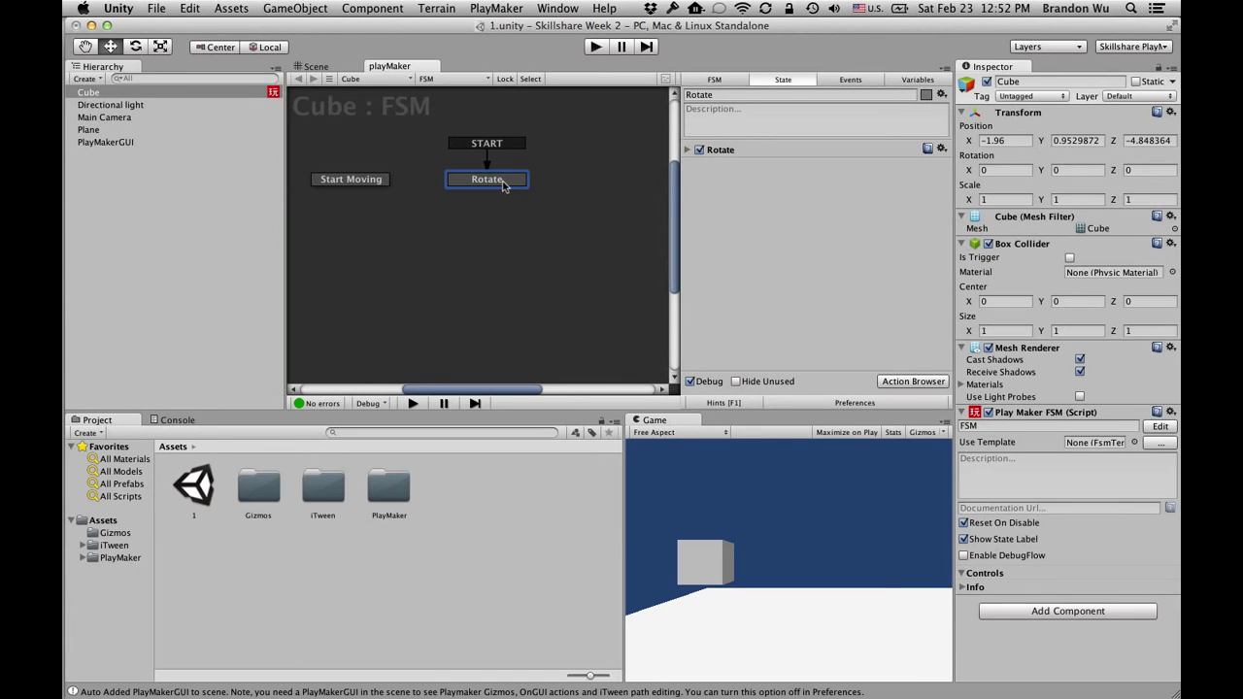
pyautogui.click(357, 186)
pyautogui.click(487, 182)
pyautogui.click(687, 150)
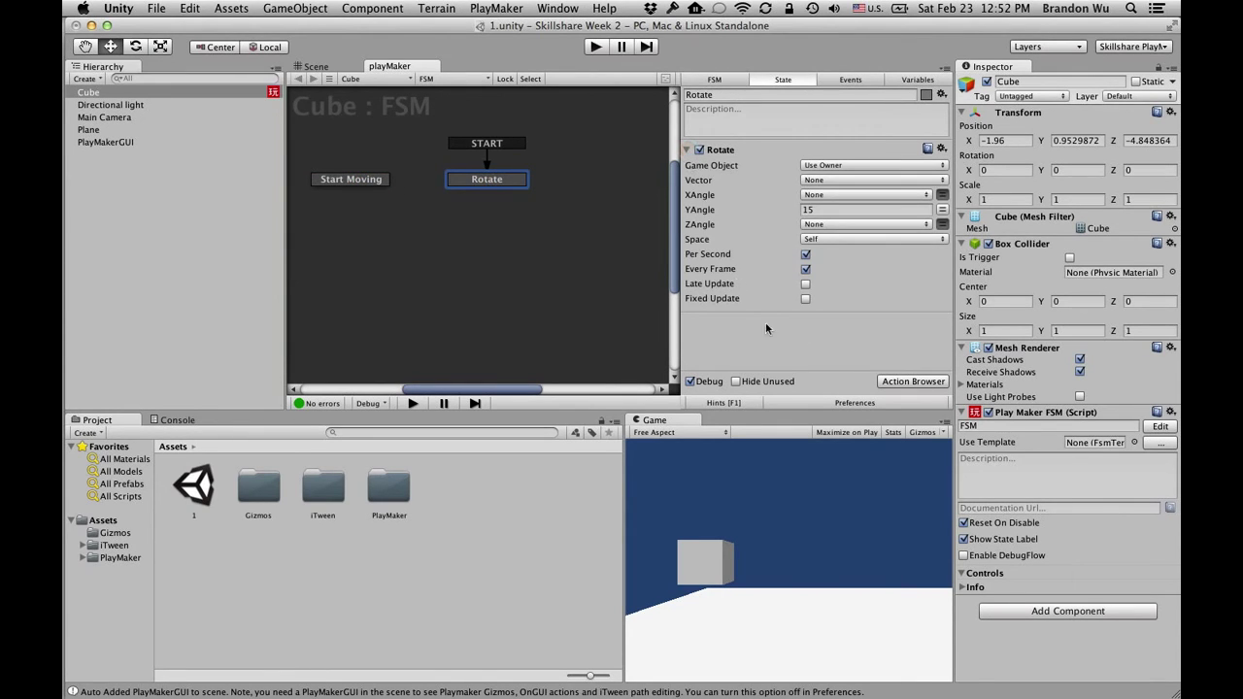
pyautogui.rightClick(499, 184)
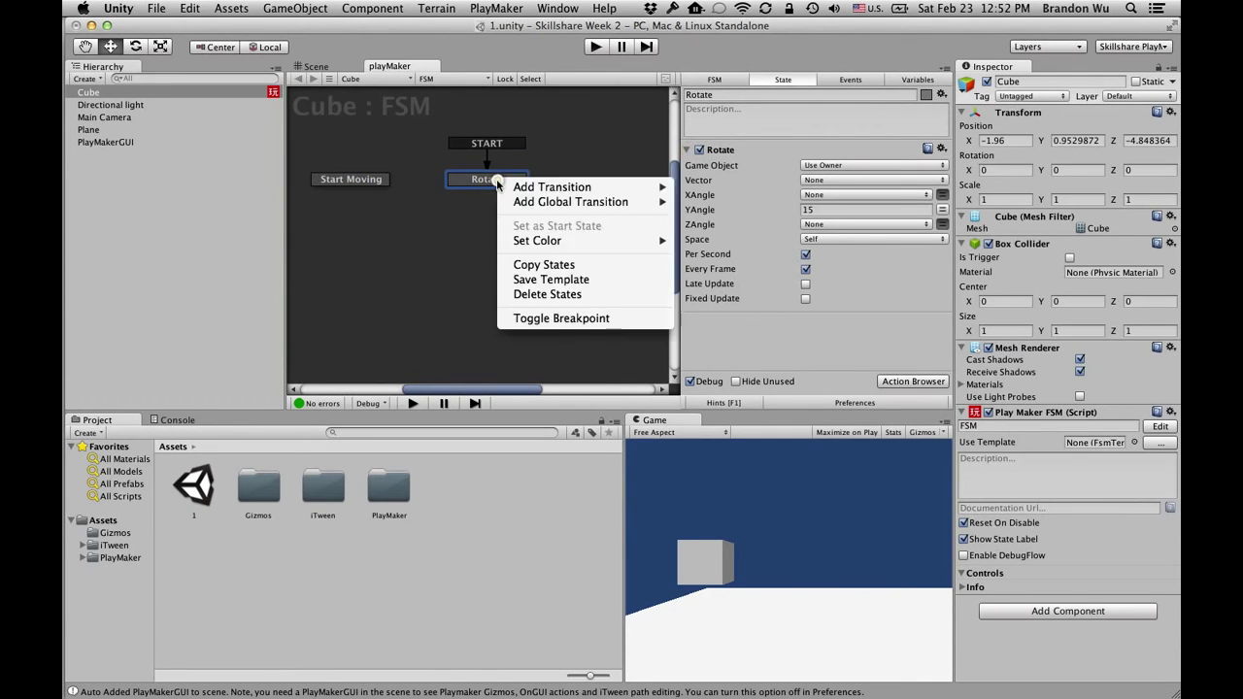
pyautogui.moveTo(515, 188)
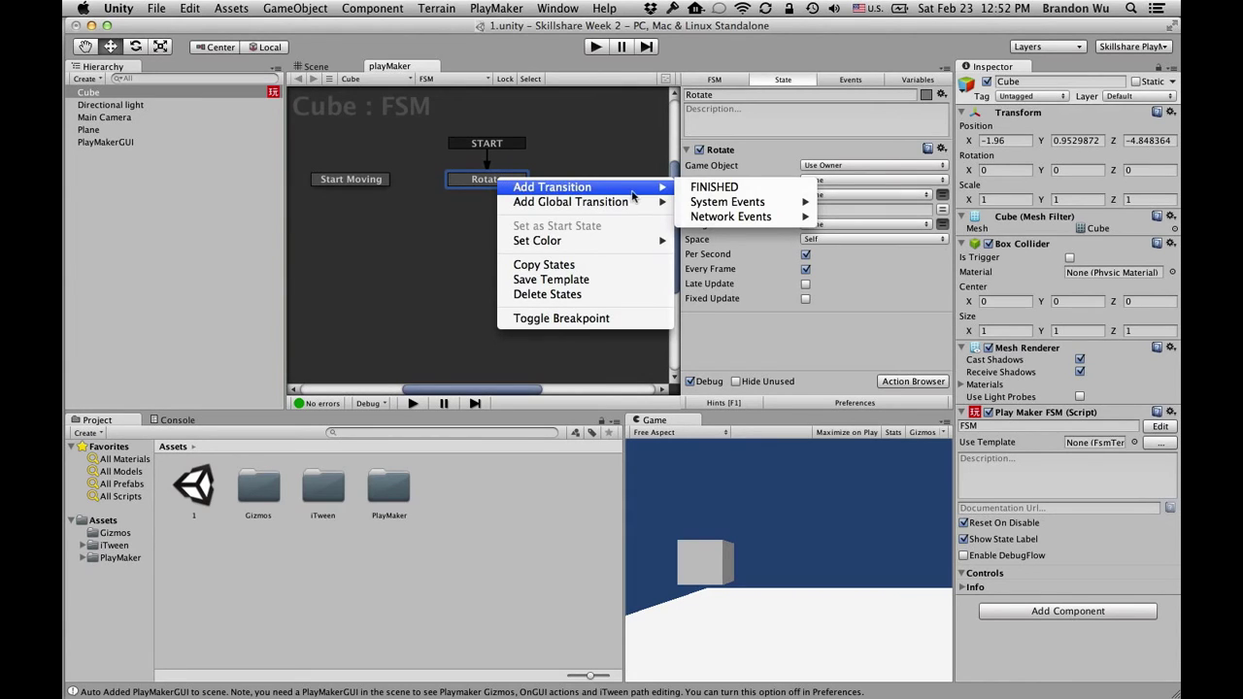
pyautogui.click(714, 189)
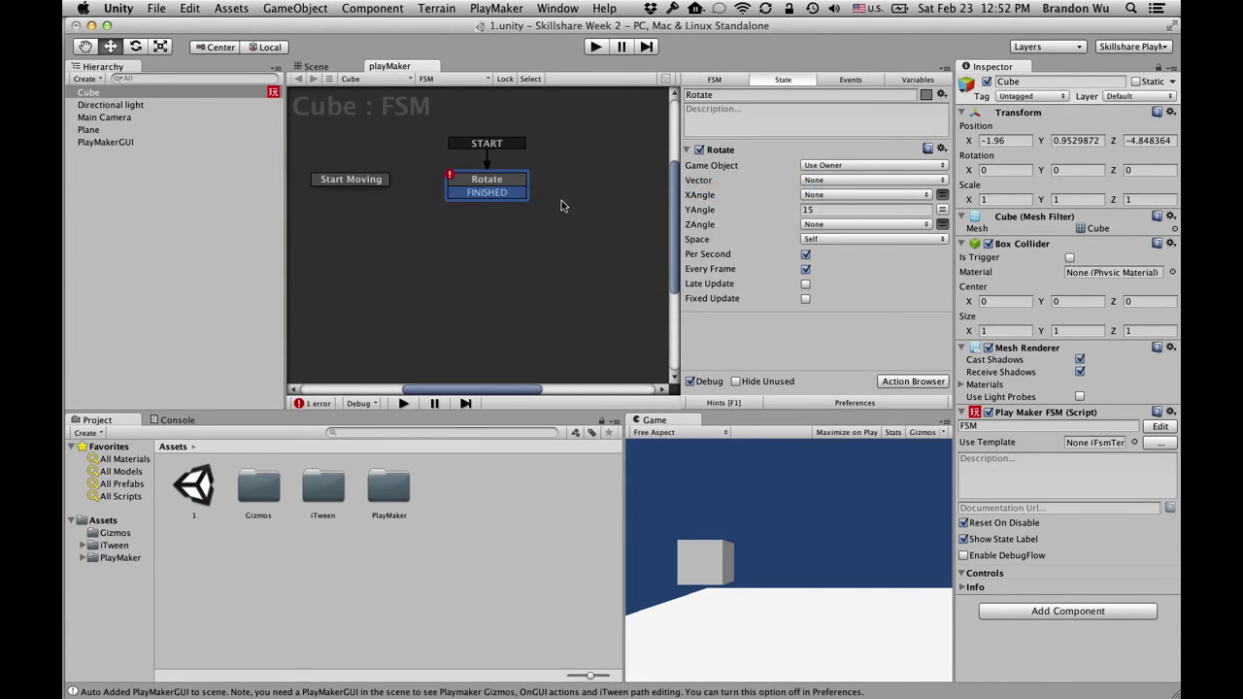
pyautogui.click(511, 191)
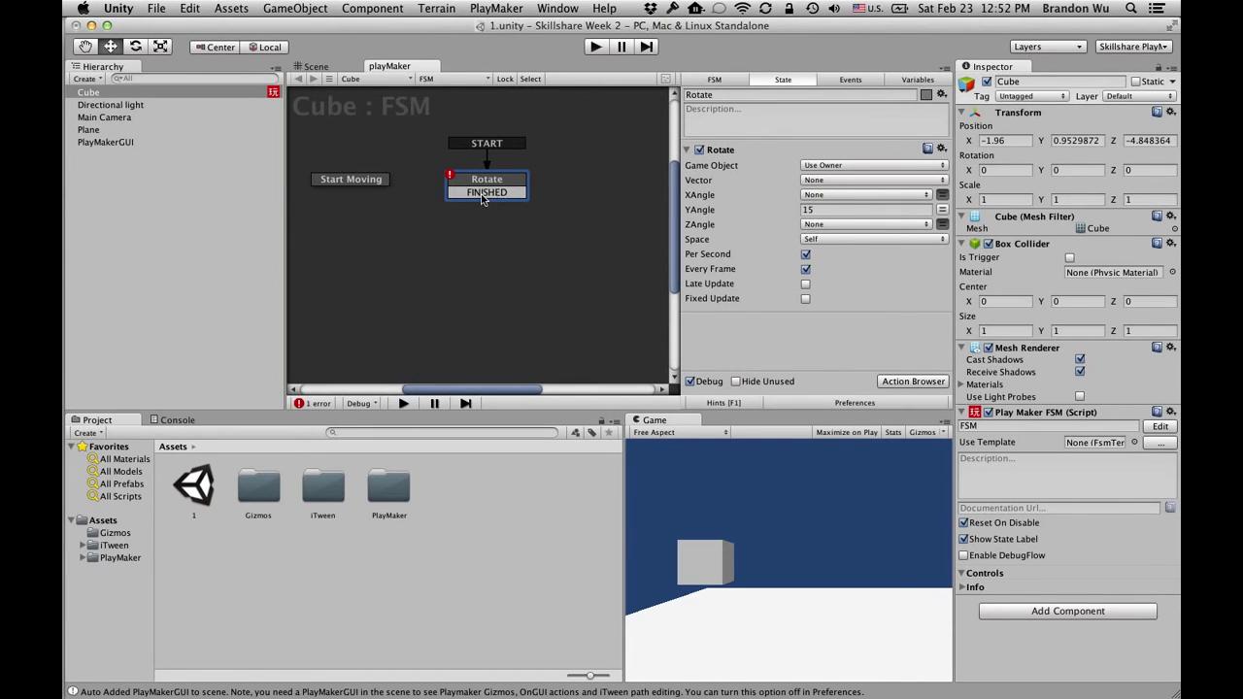
pyautogui.moveTo(482, 198); pyautogui.dragTo(383, 186)
pyautogui.click(376, 183)
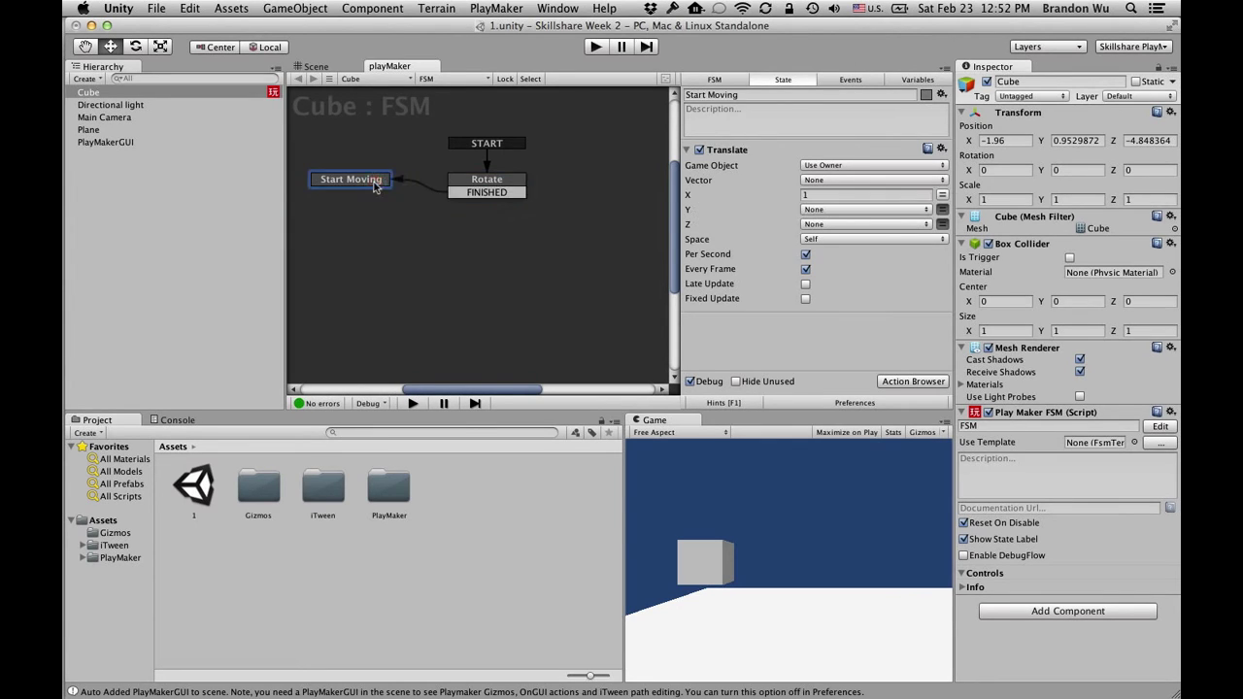
pyautogui.moveTo(357, 182)
pyautogui.mouseDown()
pyautogui.moveTo(354, 237)
pyautogui.moveTo(369, 183)
pyautogui.mouseUp()
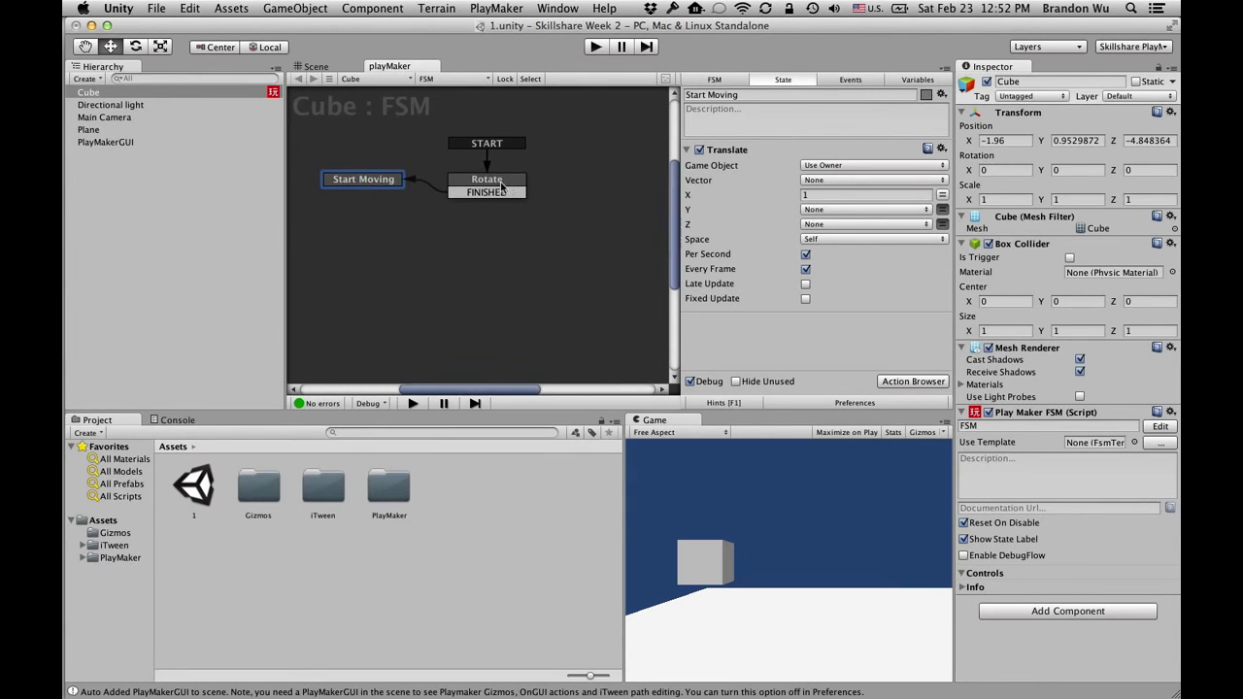
pyautogui.click(501, 185)
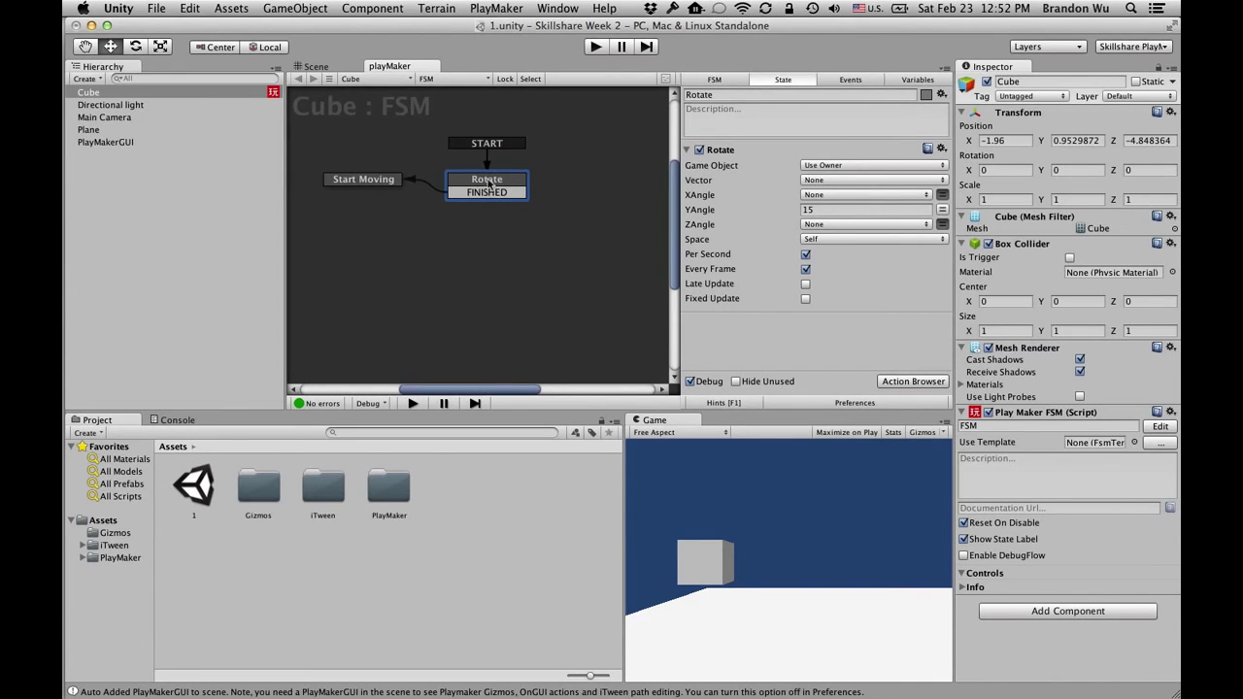
pyautogui.click(488, 195)
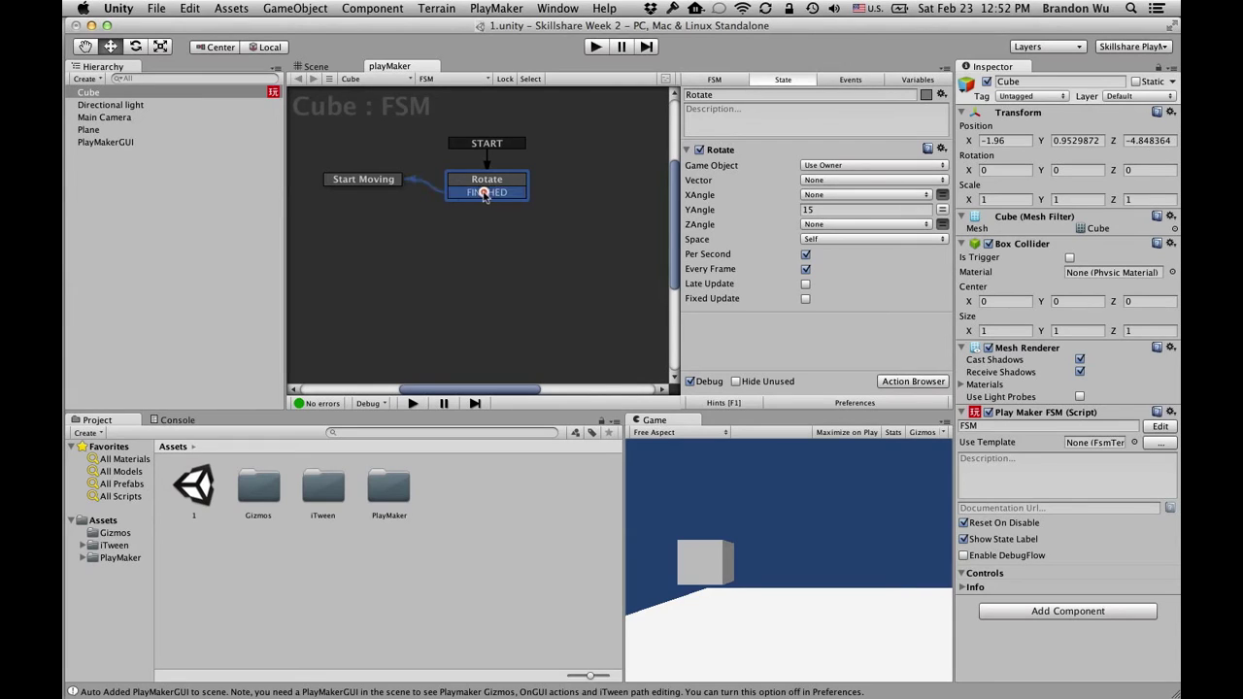
pyautogui.click(379, 183)
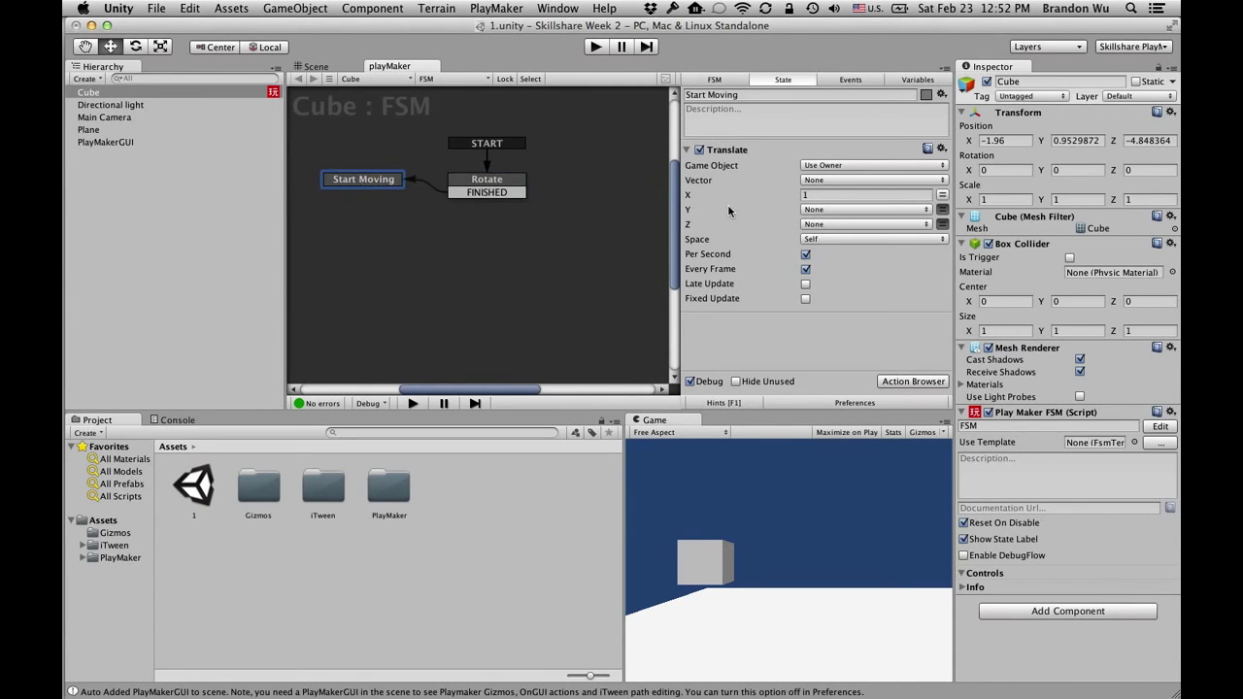
pyautogui.click(521, 181)
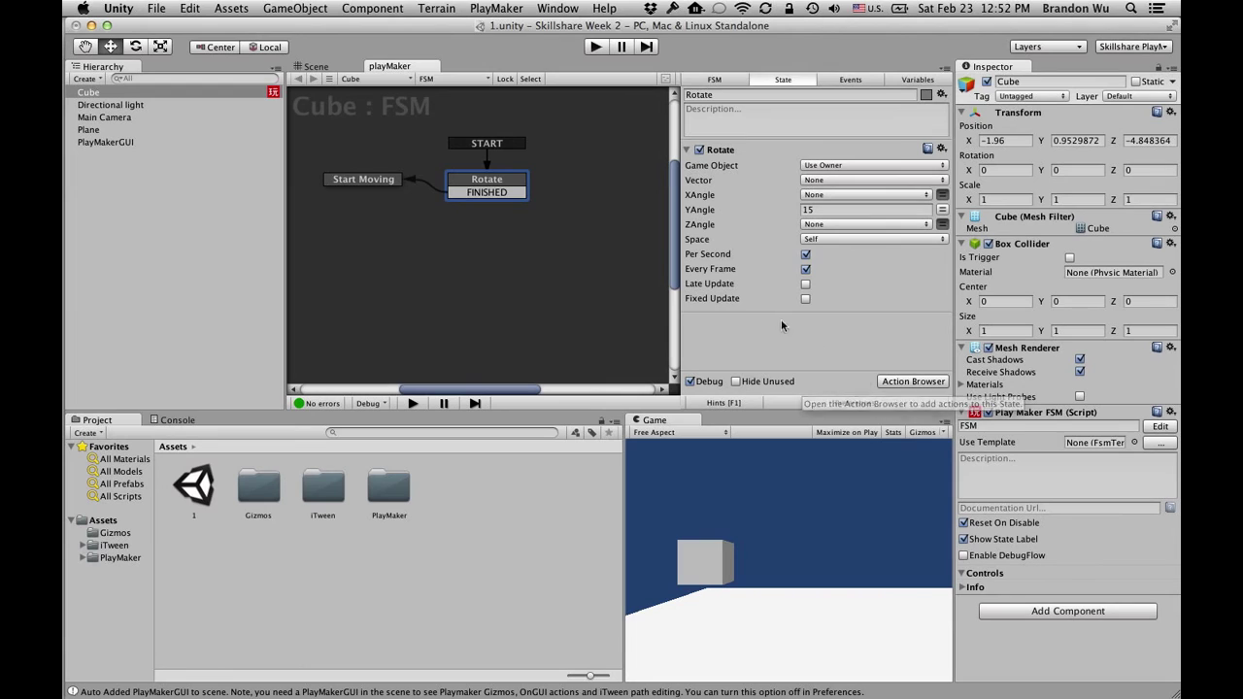
# Step: Add a Wait action to the Rotate state by searching 'wait' in the Action Browser
pyautogui.click(911, 383)
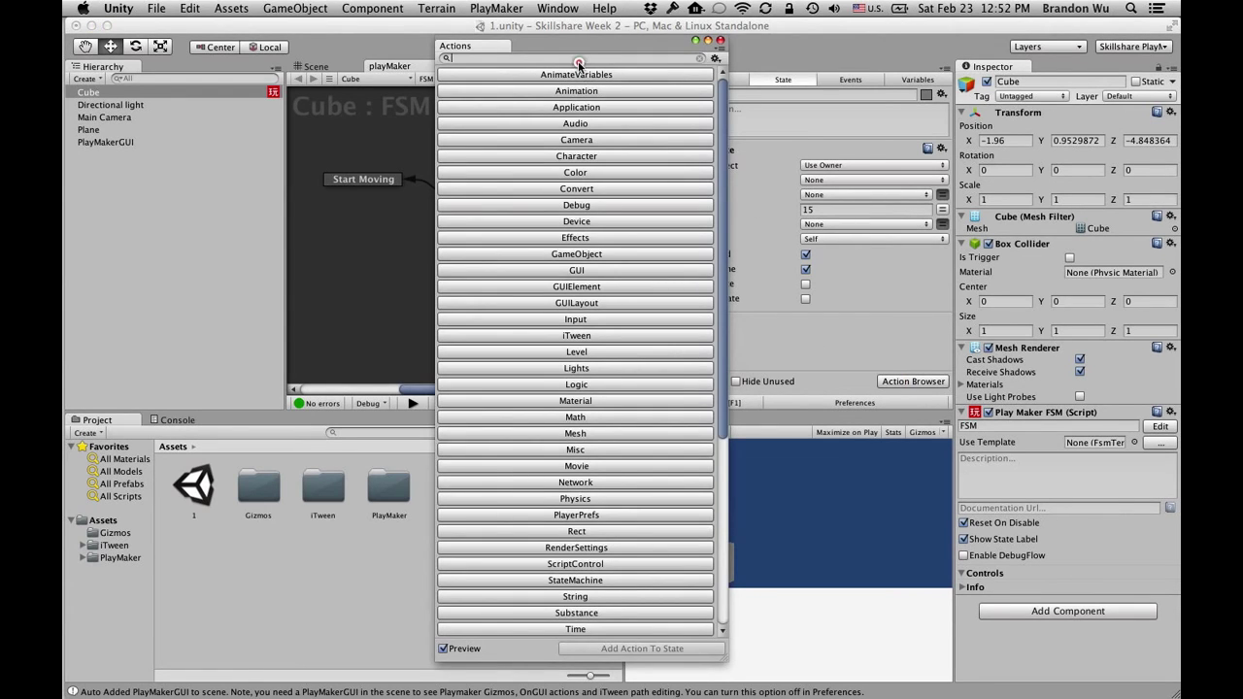
pyautogui.write('wait')
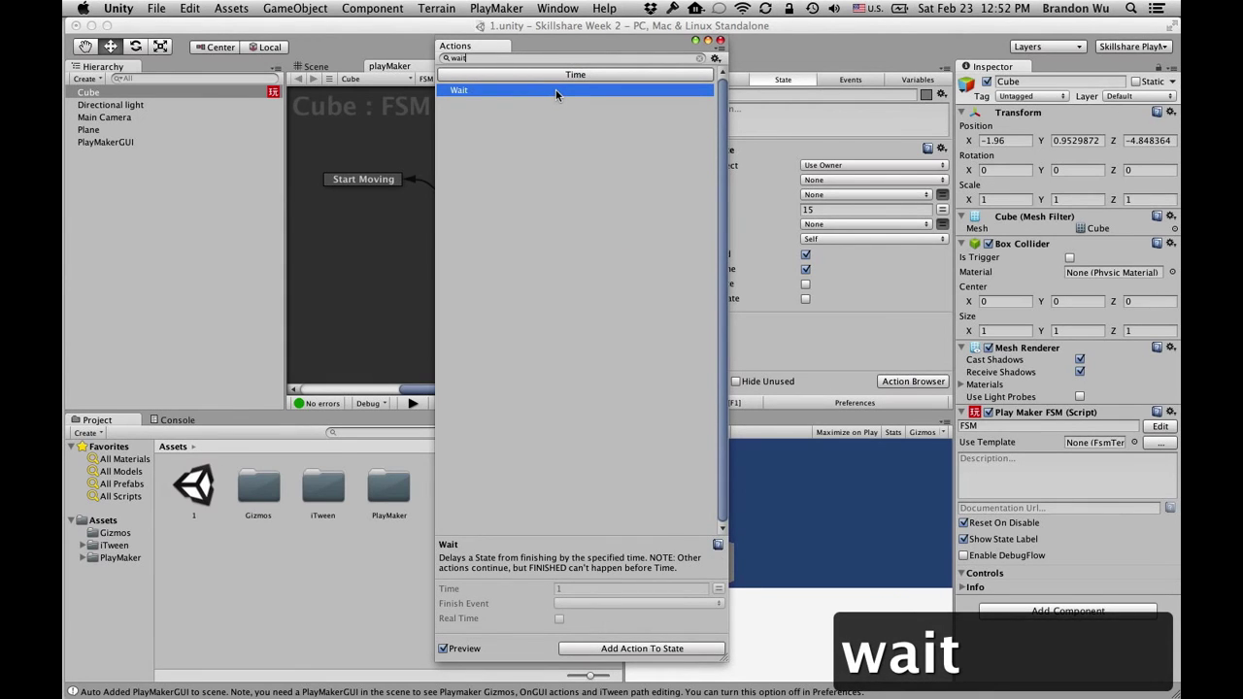
pyautogui.doubleClick(563, 92)
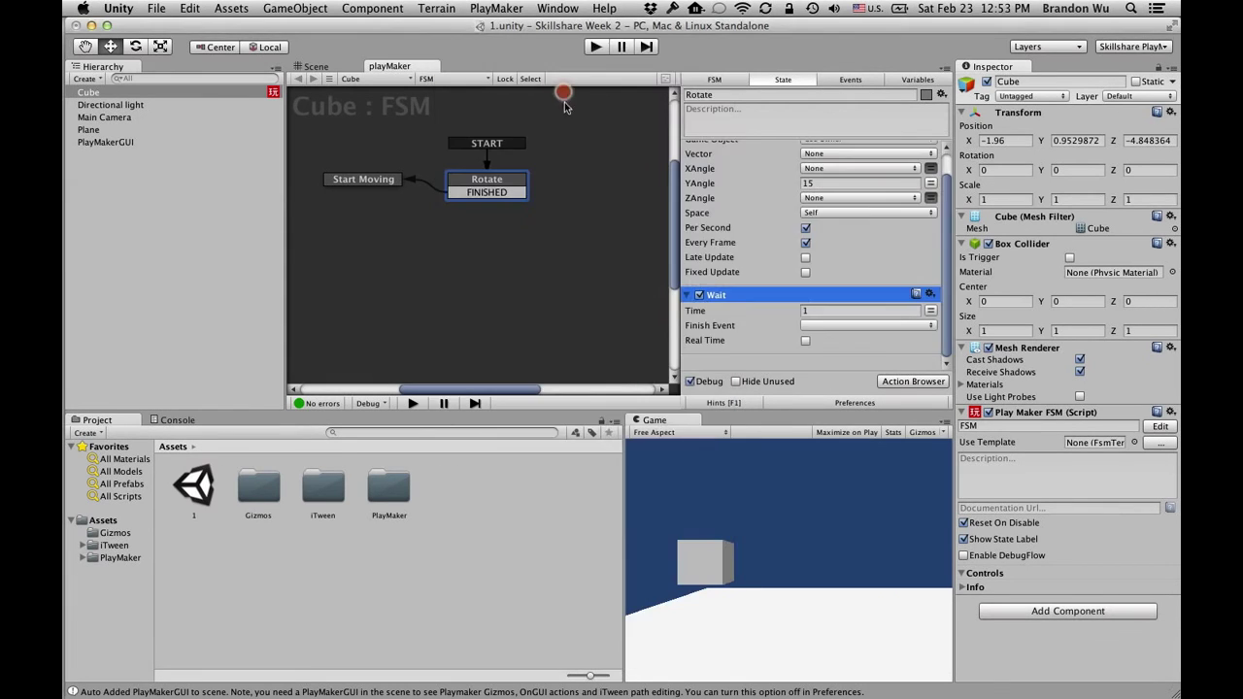
# Step: Set the Wait time to 3 seconds and its Finish Event to FINISHED
pyautogui.click(822, 309)
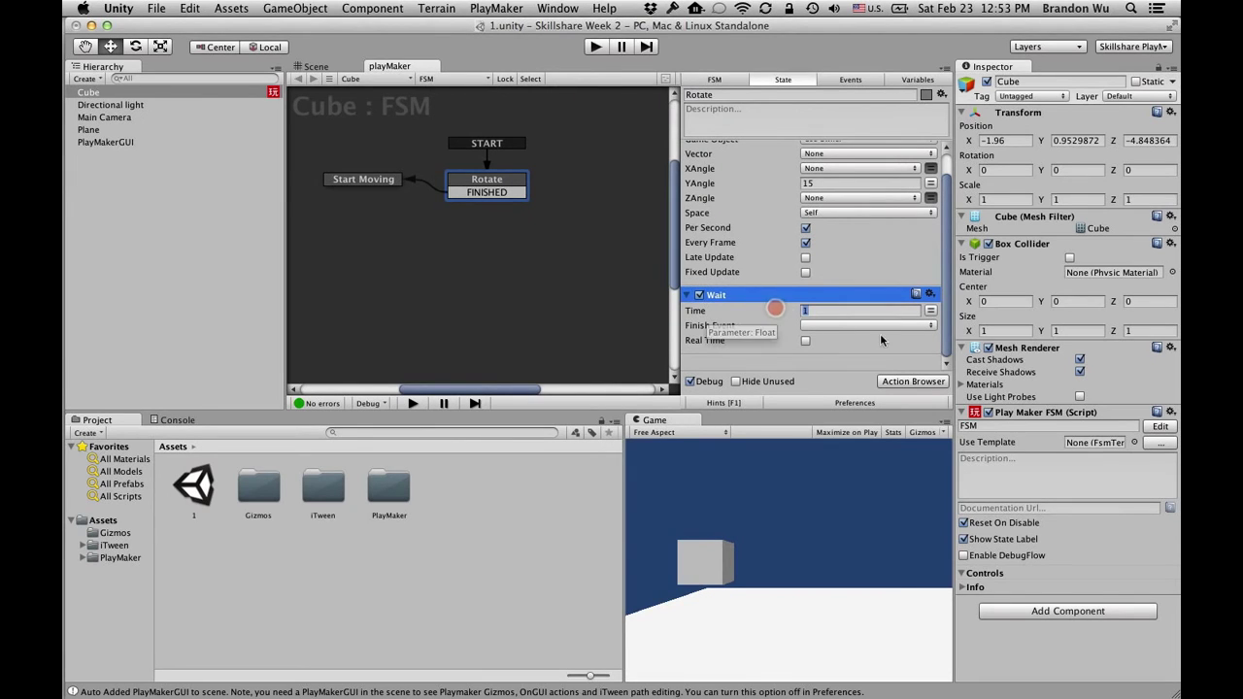
pyautogui.write('3')
pyautogui.click(820, 361)
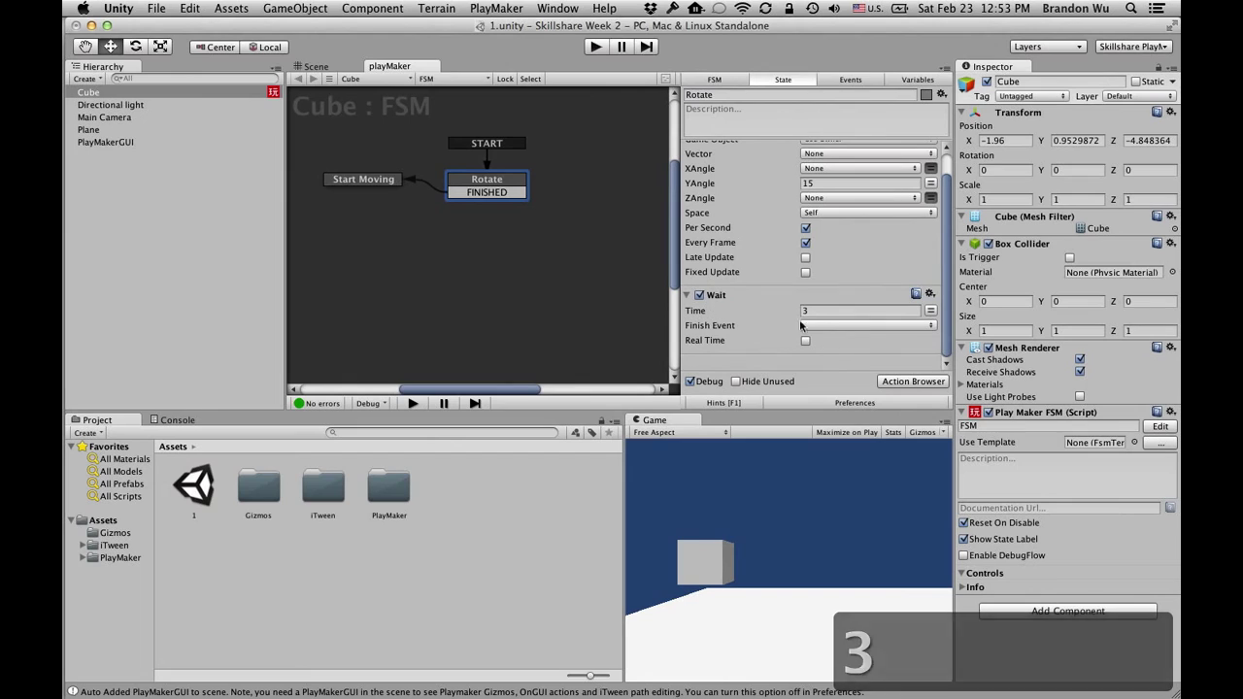
pyautogui.click(835, 324)
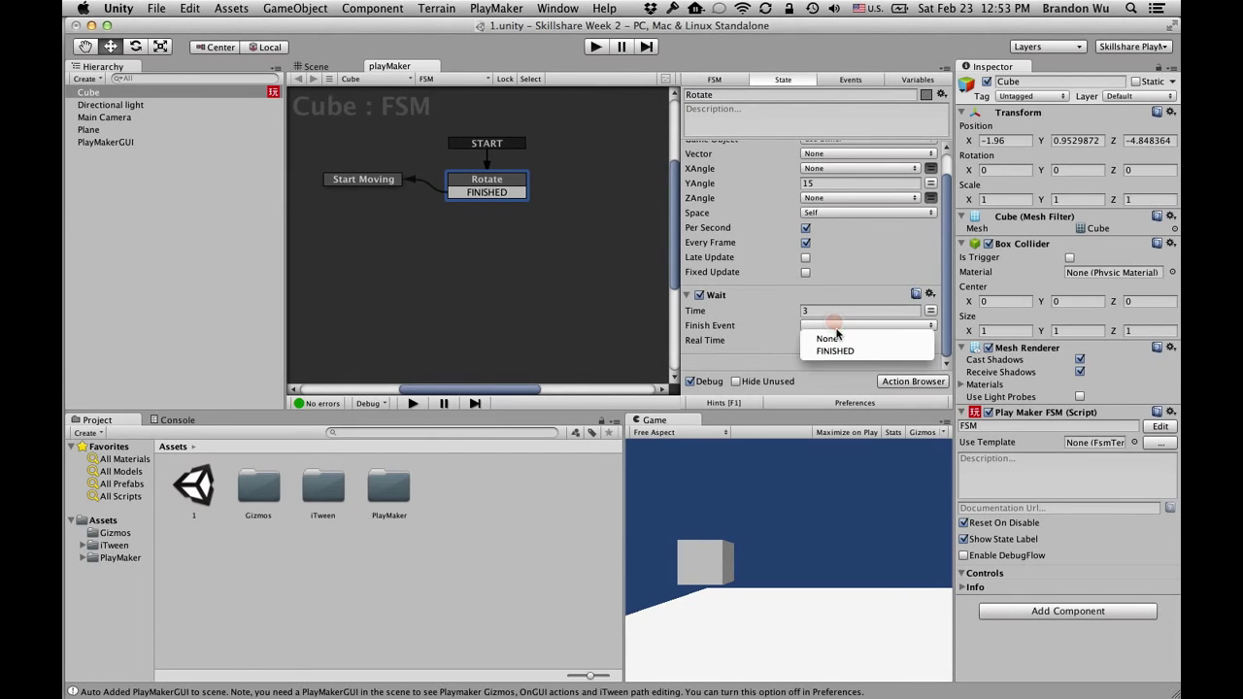
pyautogui.click(836, 324)
pyautogui.click(837, 326)
pyautogui.click(841, 351)
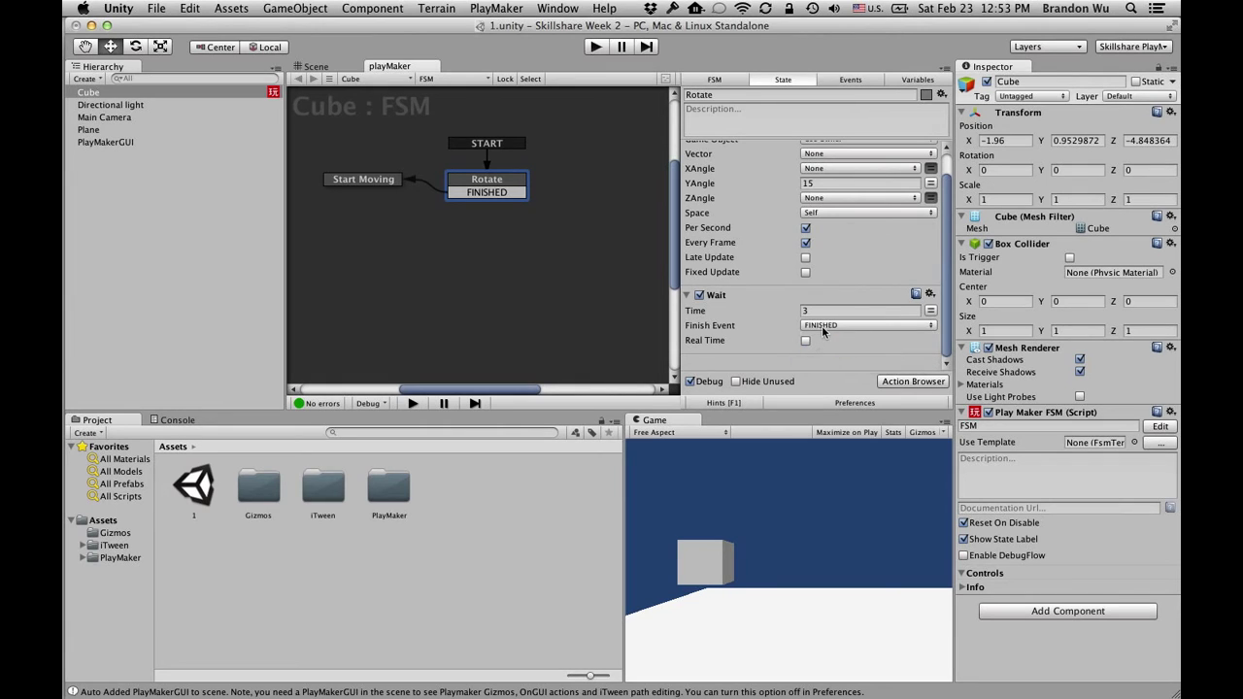
pyautogui.scroll(2, 754, 309)
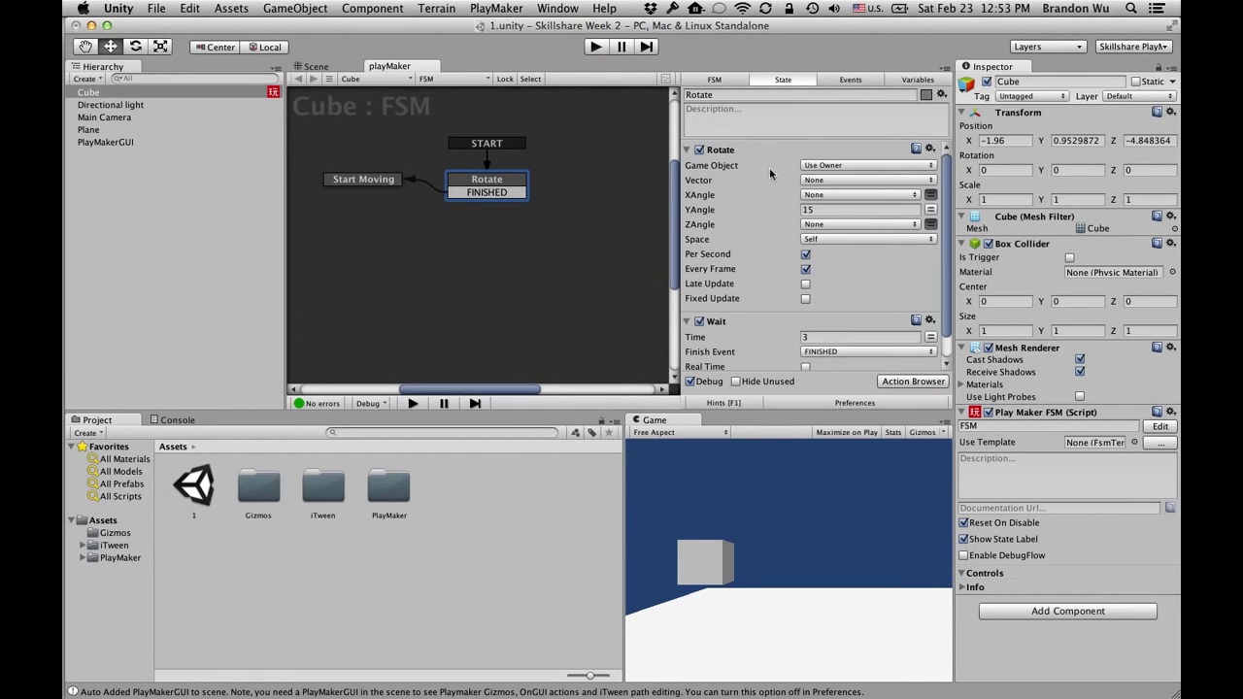
# Step: Check the FINISHED transition and the Start Moving state, then start play mode to test
pyautogui.scroll(-2, 774, 350)
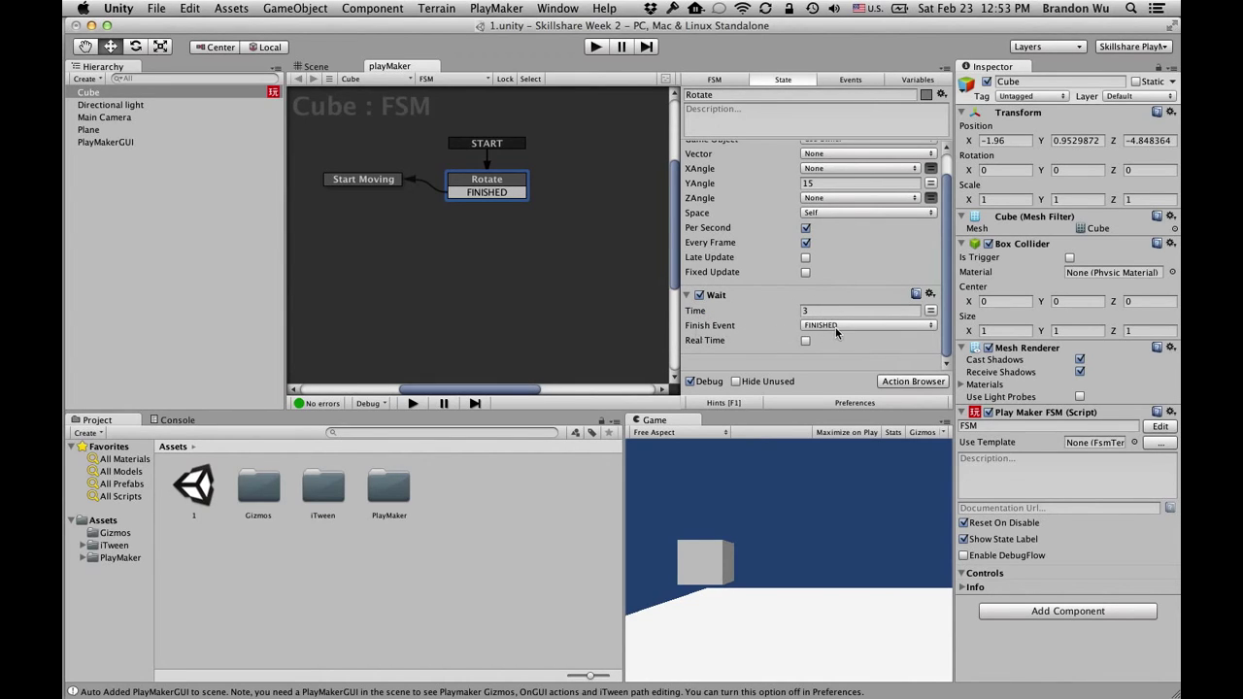
pyautogui.click(505, 195)
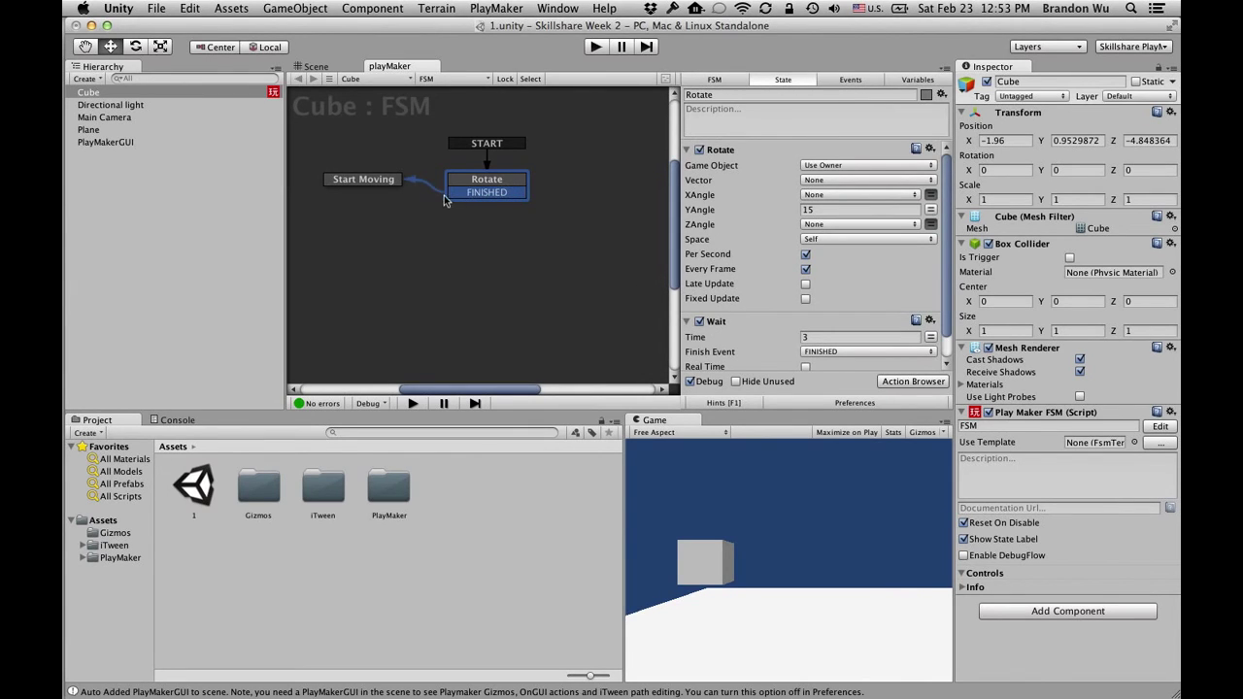
pyautogui.click(389, 180)
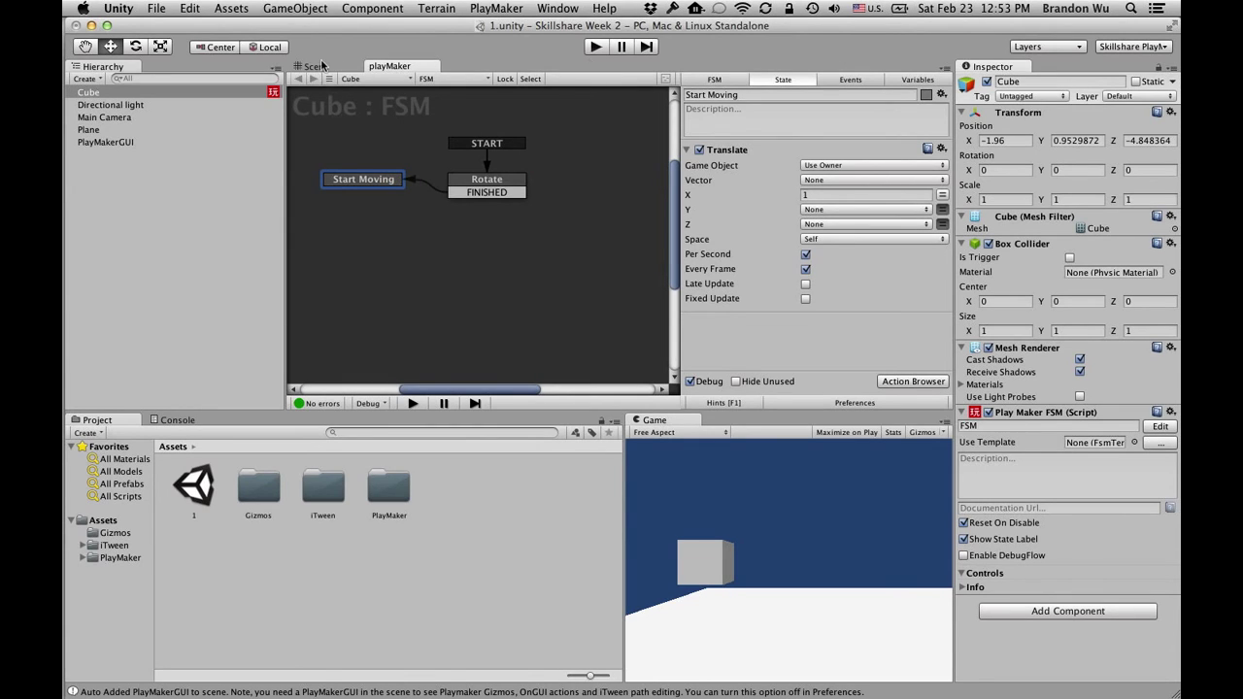
pyautogui.click(595, 46)
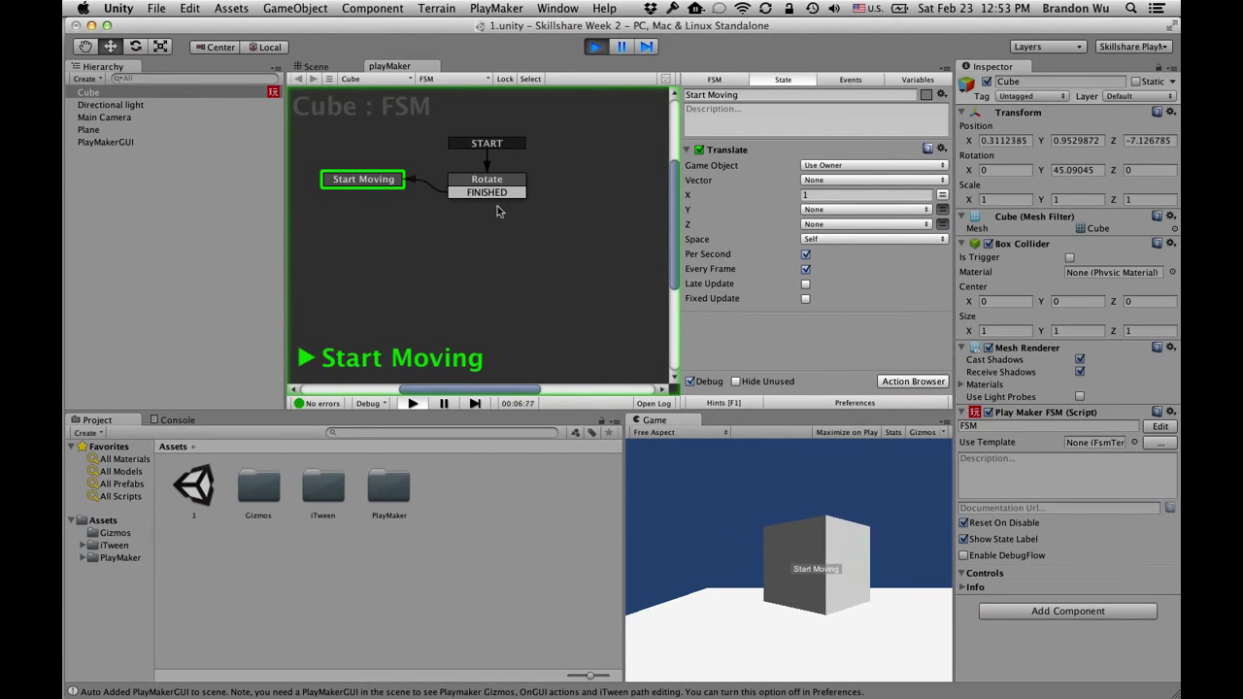
# Step: Stop the game, change the Rotate state's Wait time to 10 seconds, and play again
pyautogui.click(596, 46)
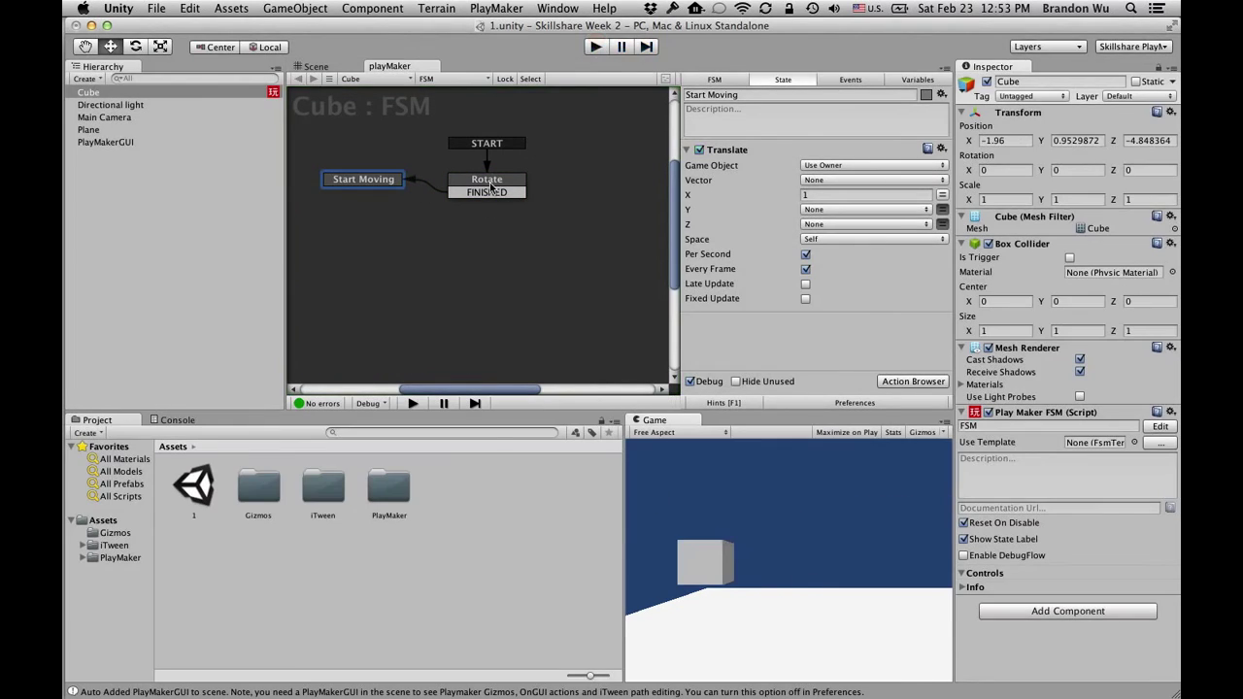
pyautogui.click(486, 180)
pyautogui.click(804, 338)
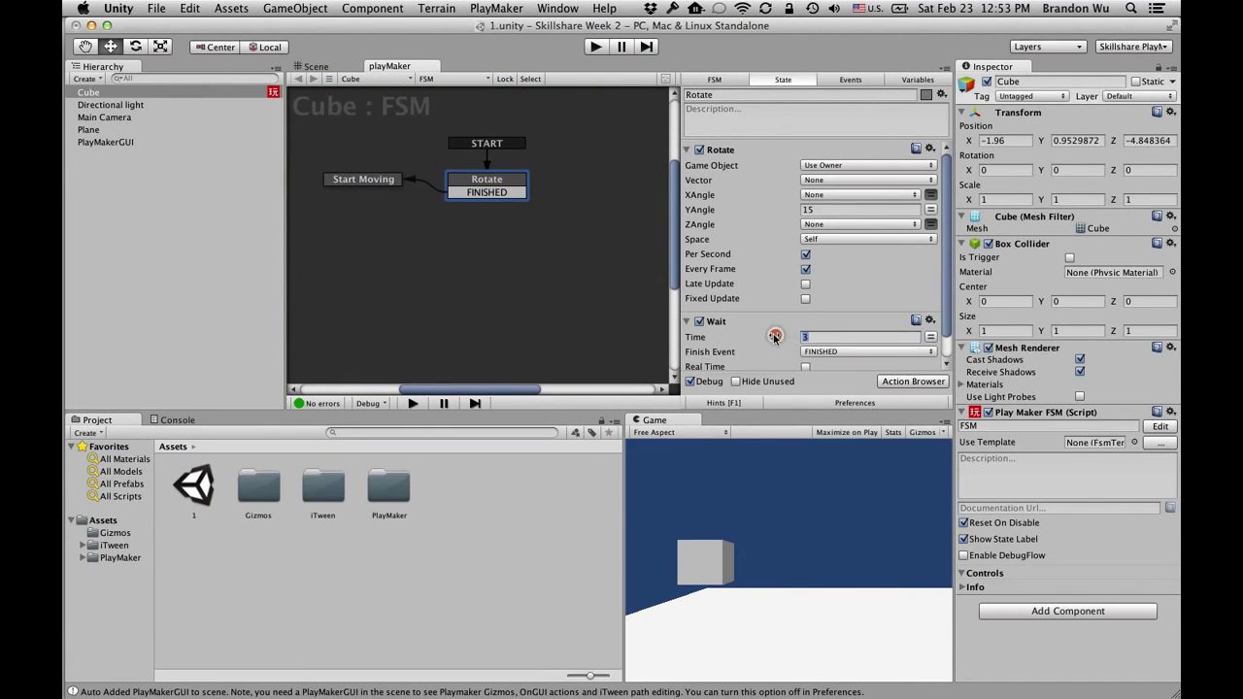
pyautogui.write('10')
pyautogui.press('Return')
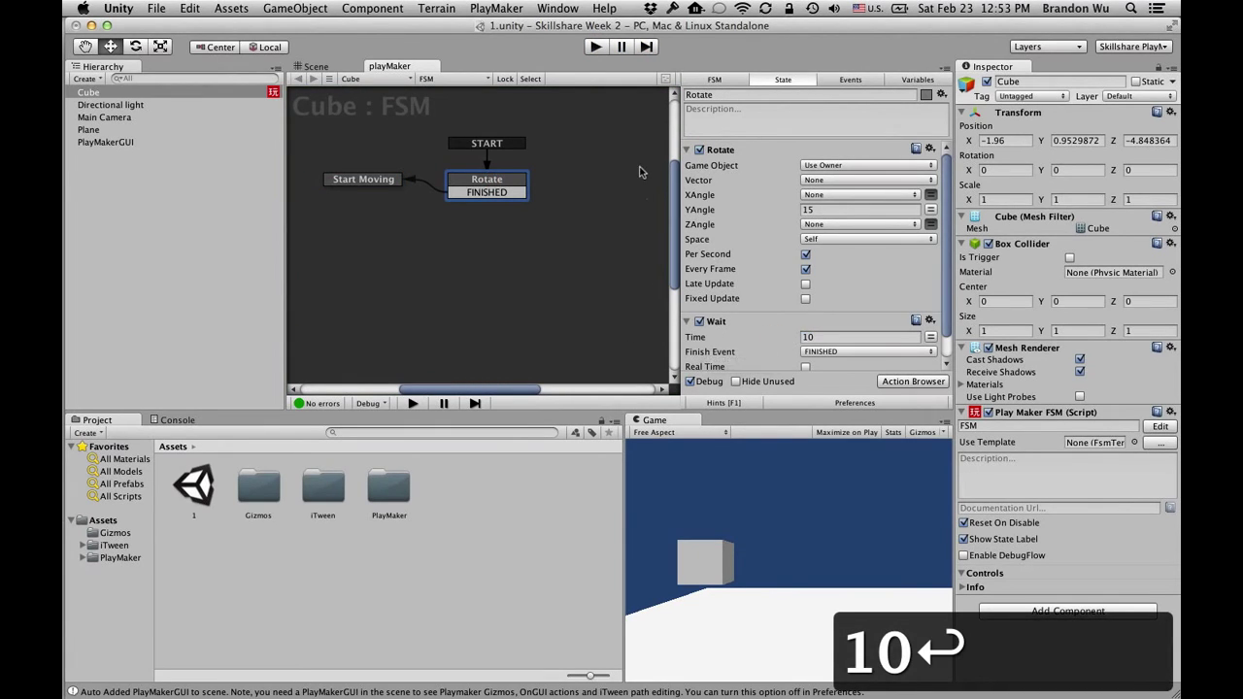
pyautogui.click(597, 47)
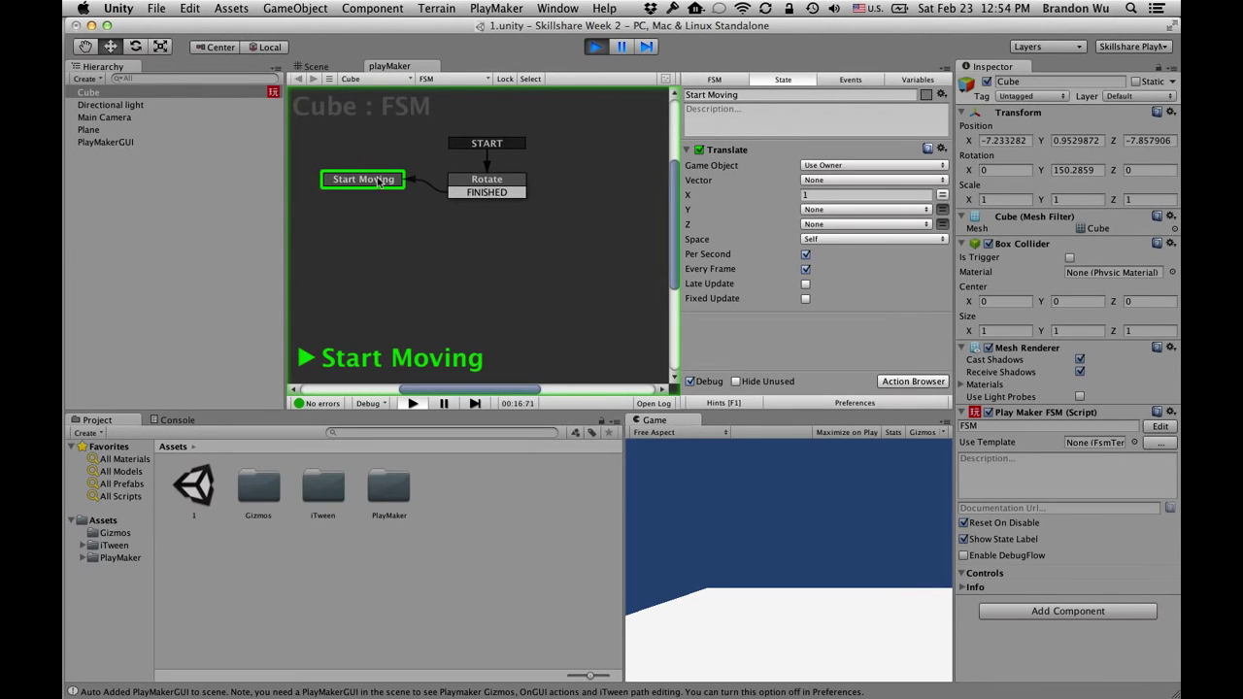
# Step: Frame the moving Cube in the Scene view via the Hierarchy, checking the FSM graph in between
pyautogui.click(327, 69)
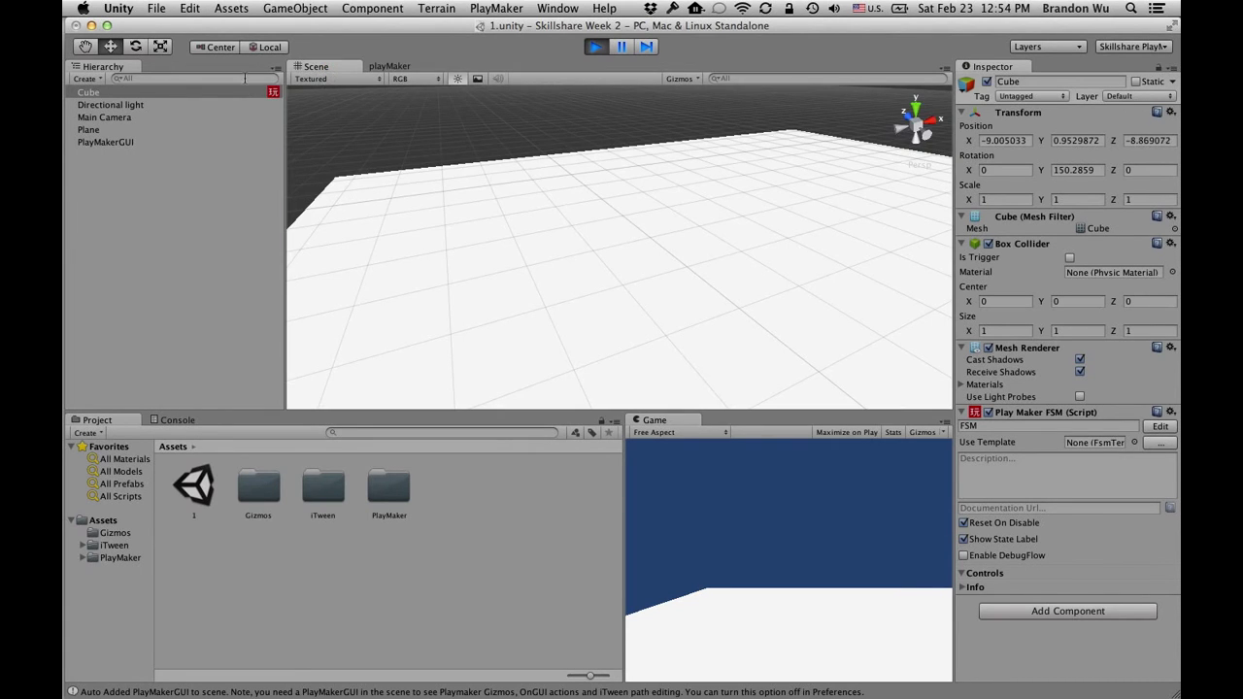
pyautogui.doubleClick(231, 92)
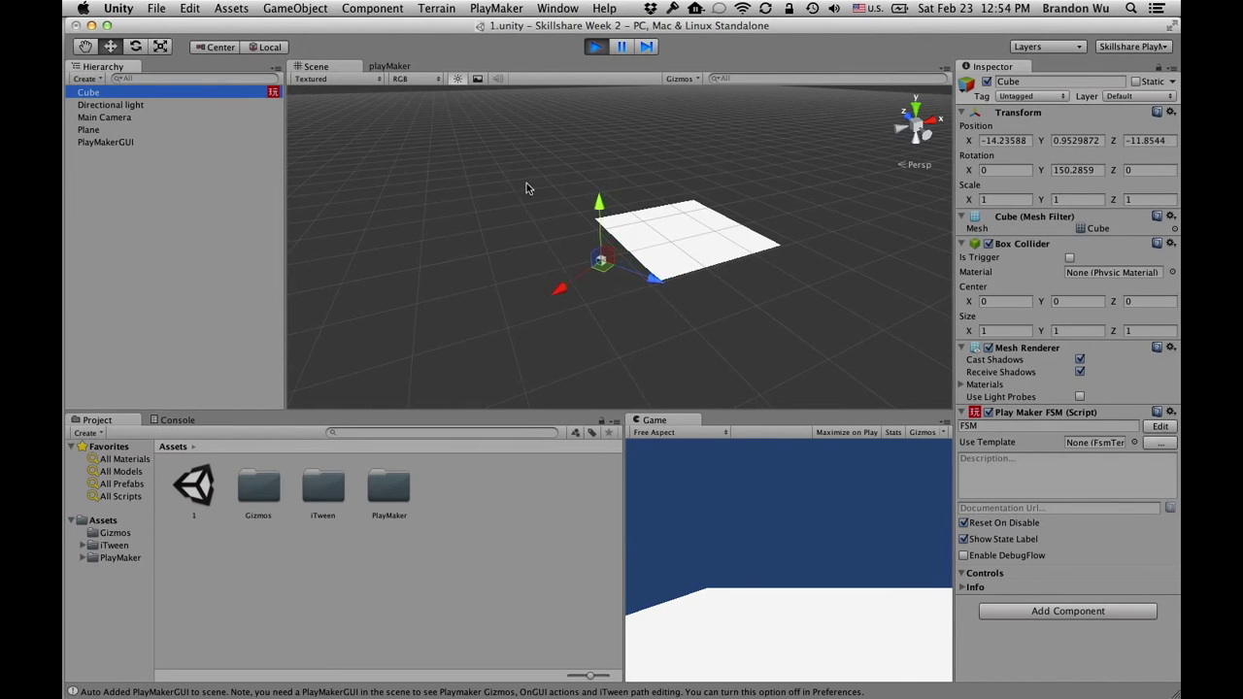
pyautogui.click(394, 66)
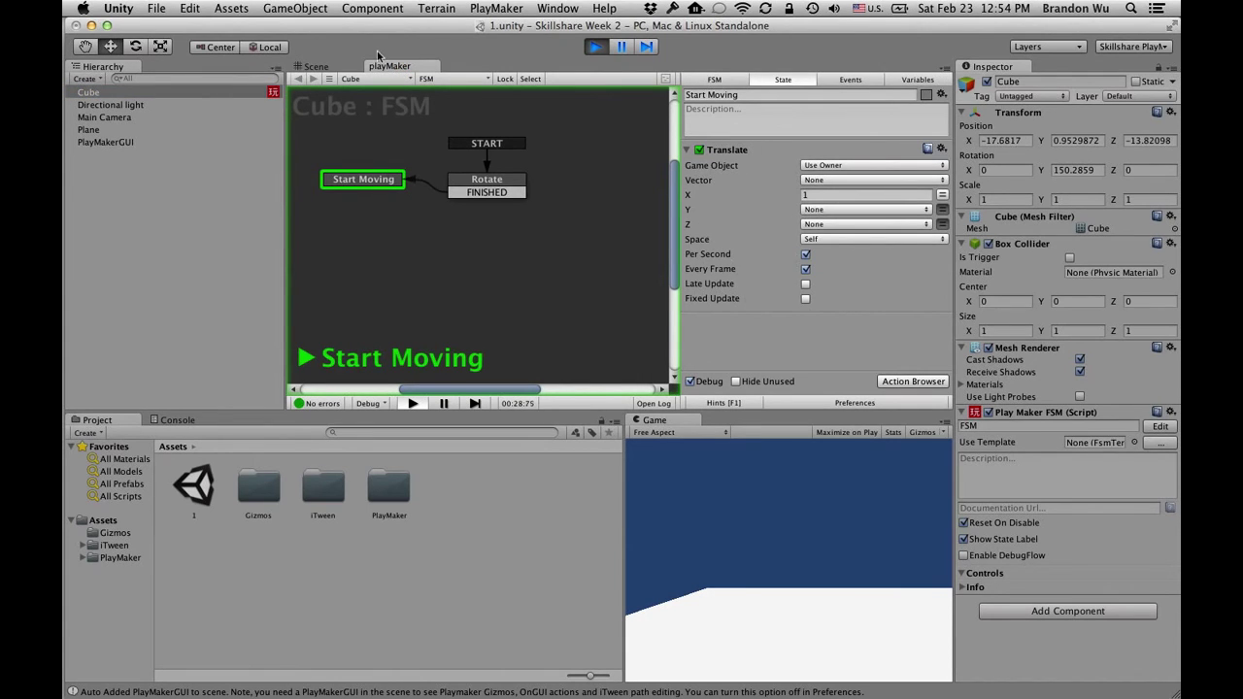
pyautogui.click(316, 66)
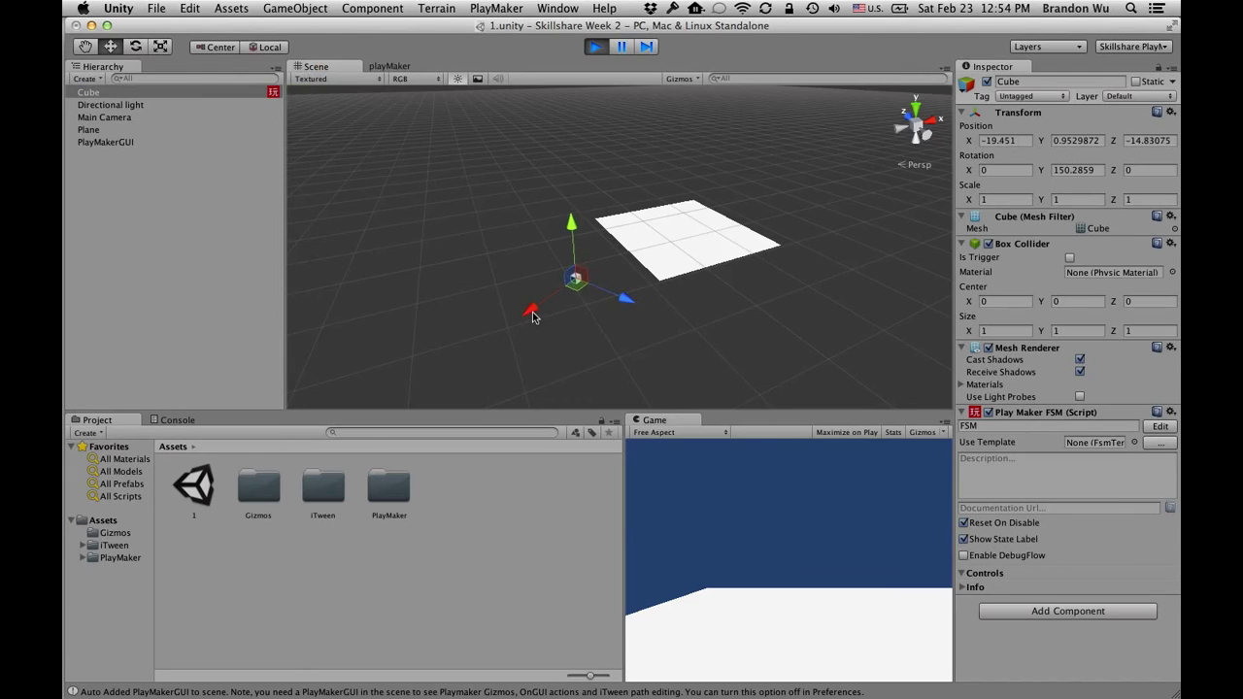